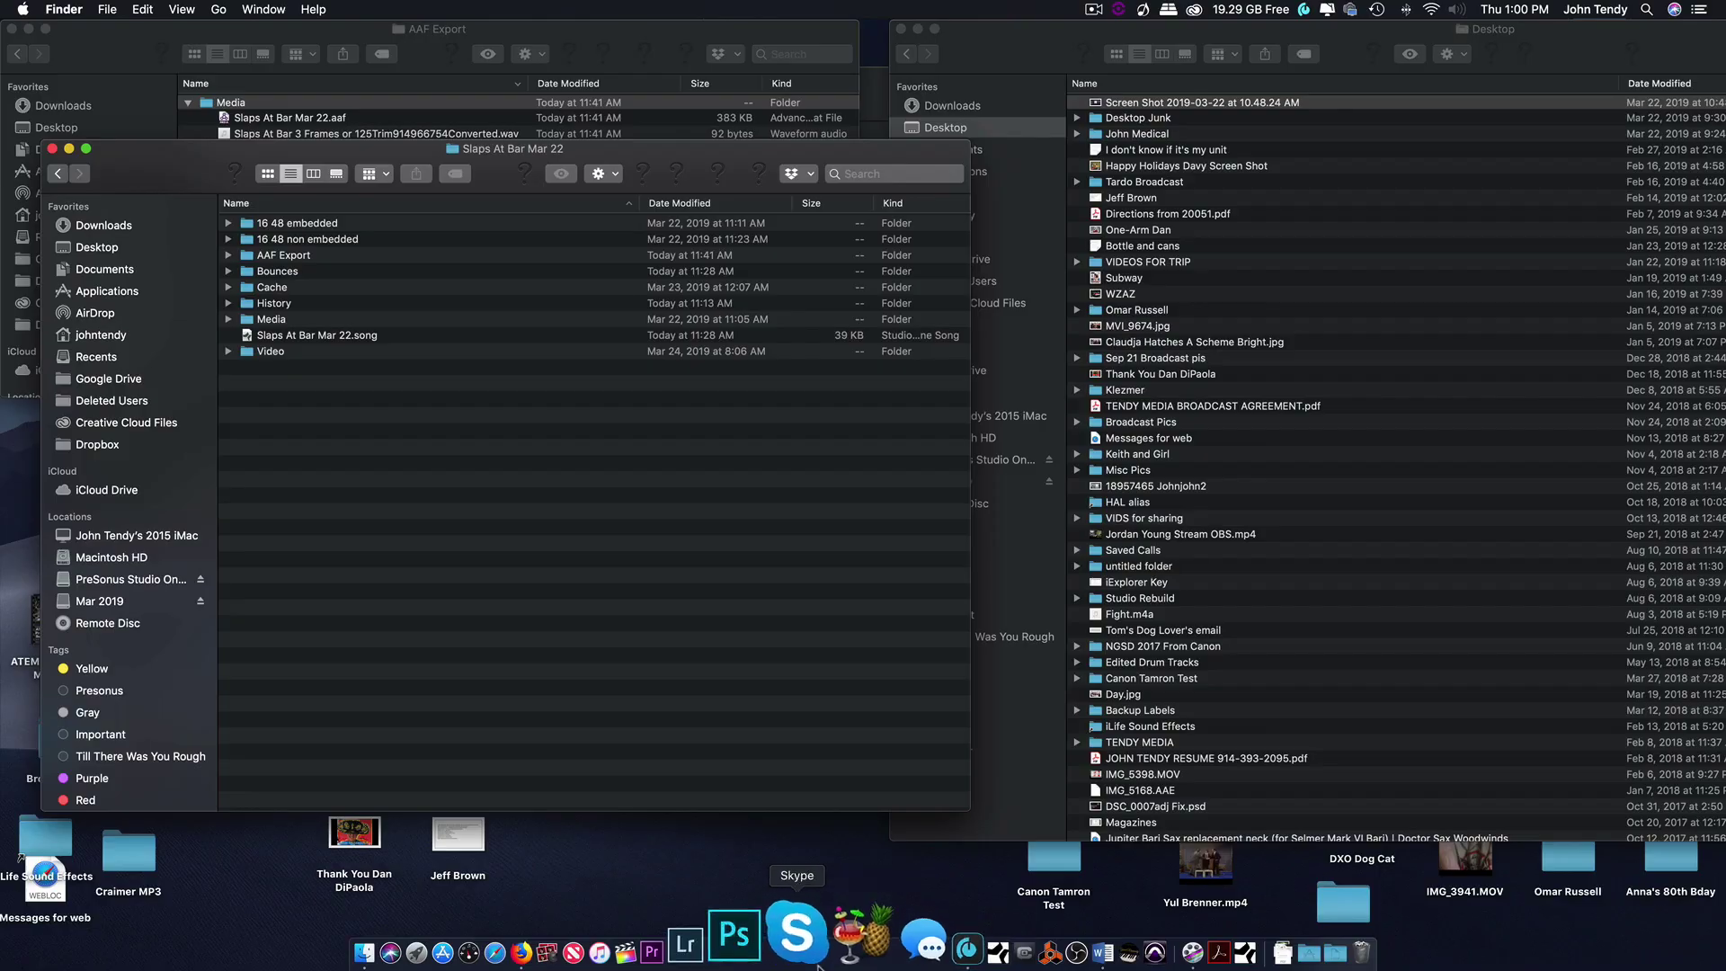
Launch Premiere Pro and open the recent Stooges Slap Test 2_1 project
click(739, 960)
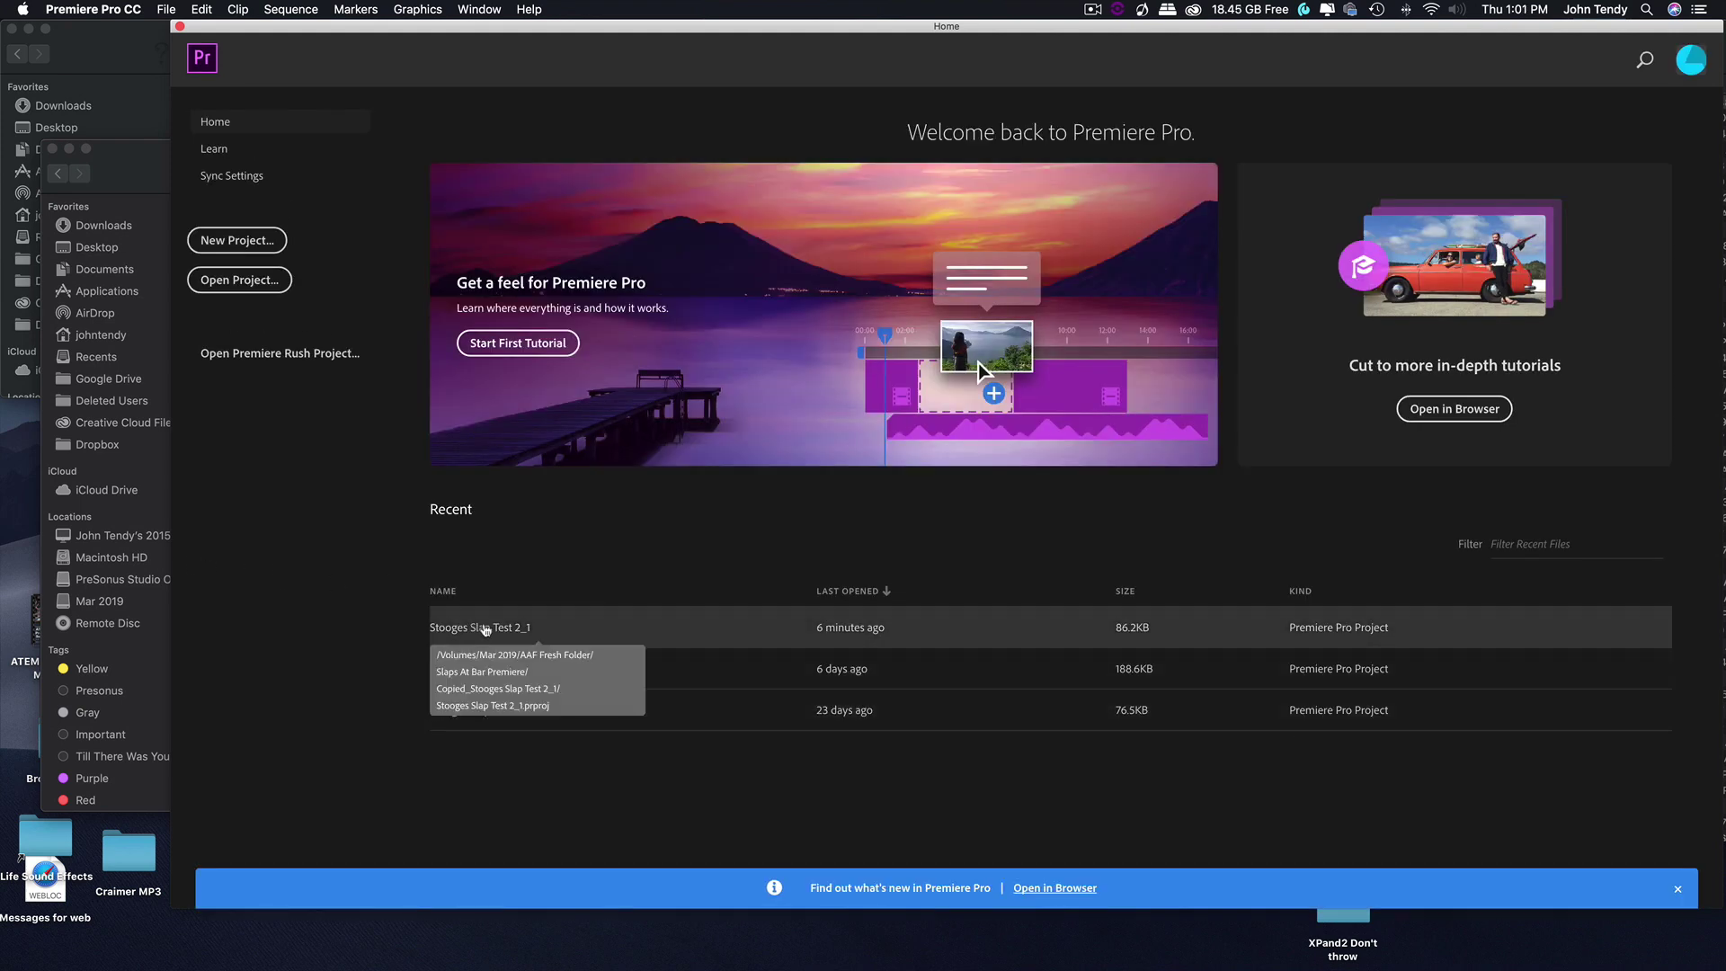
click(485, 630)
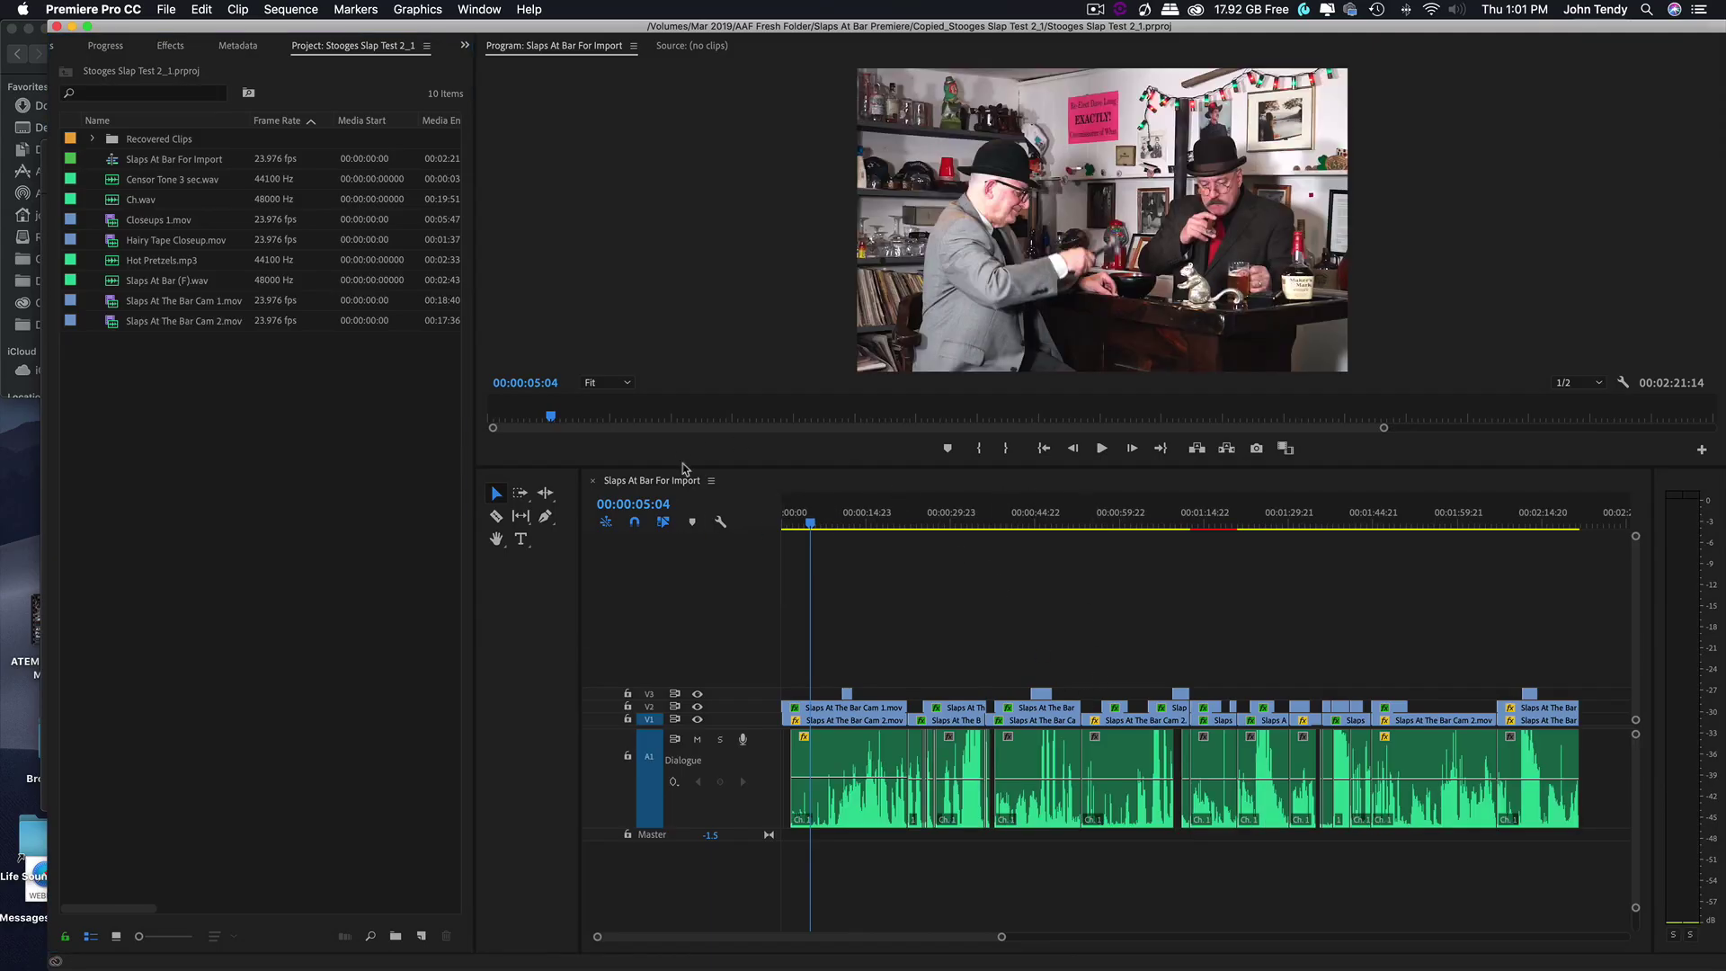
Play the Slaps At Bar For Import rough cut from 00:00:23:08, stopping near 00:00:26:13
click(893, 521)
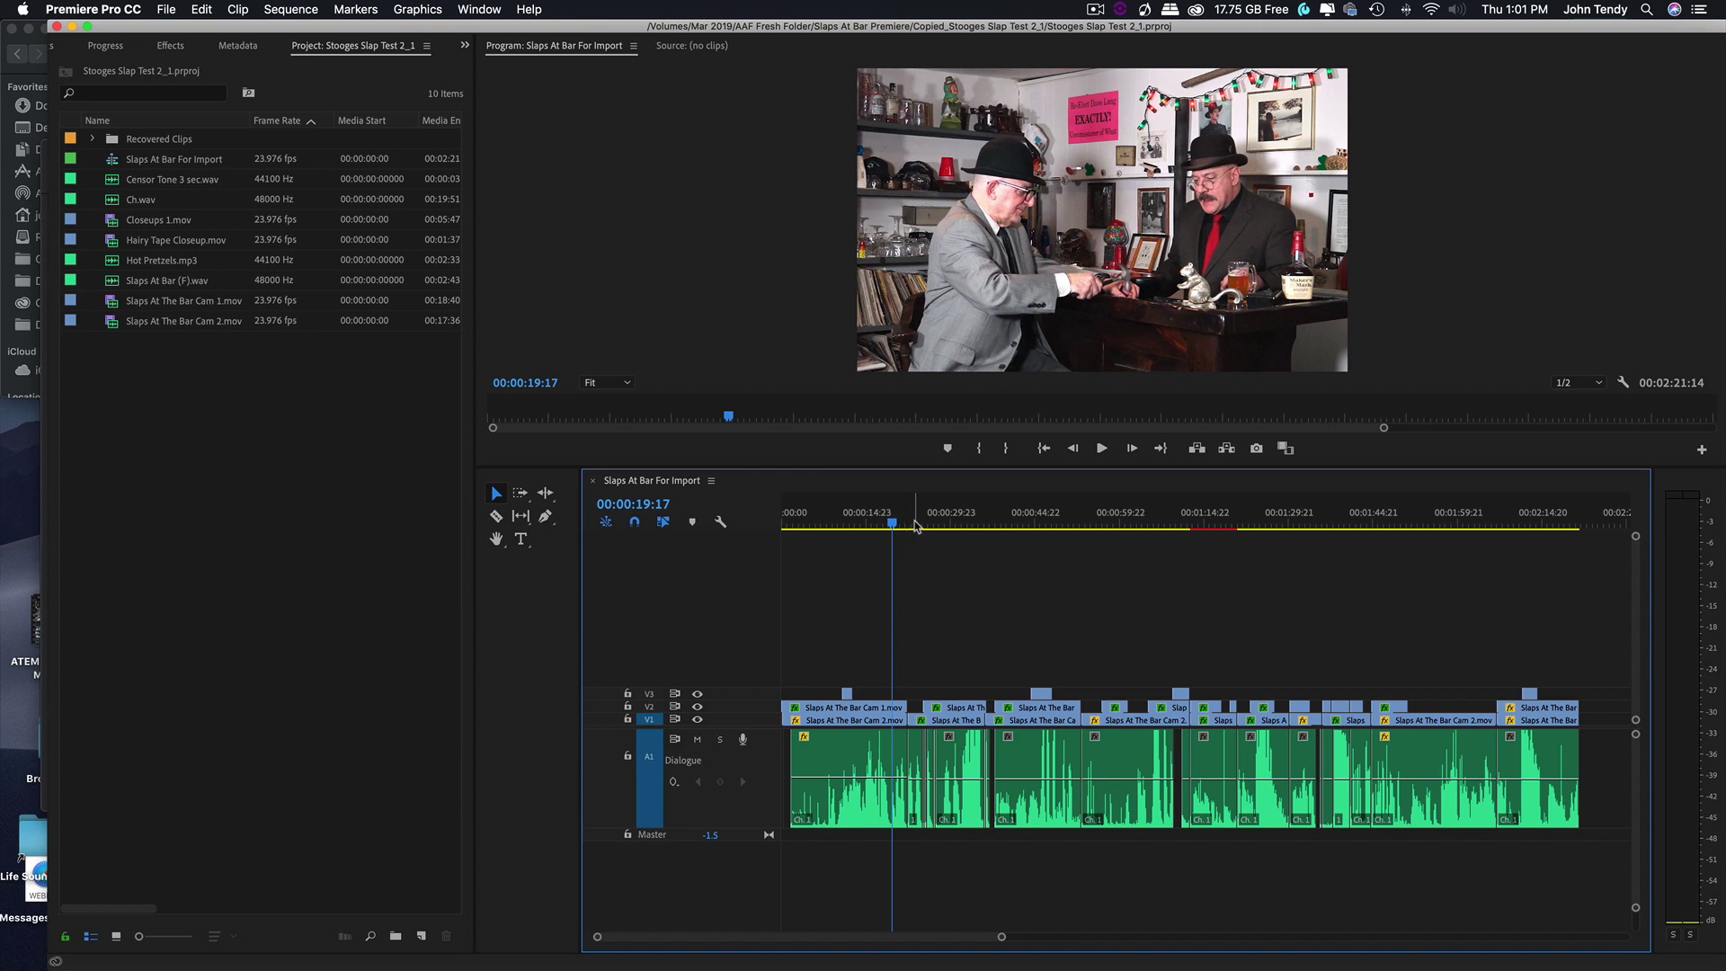
click(913, 525)
key(space)
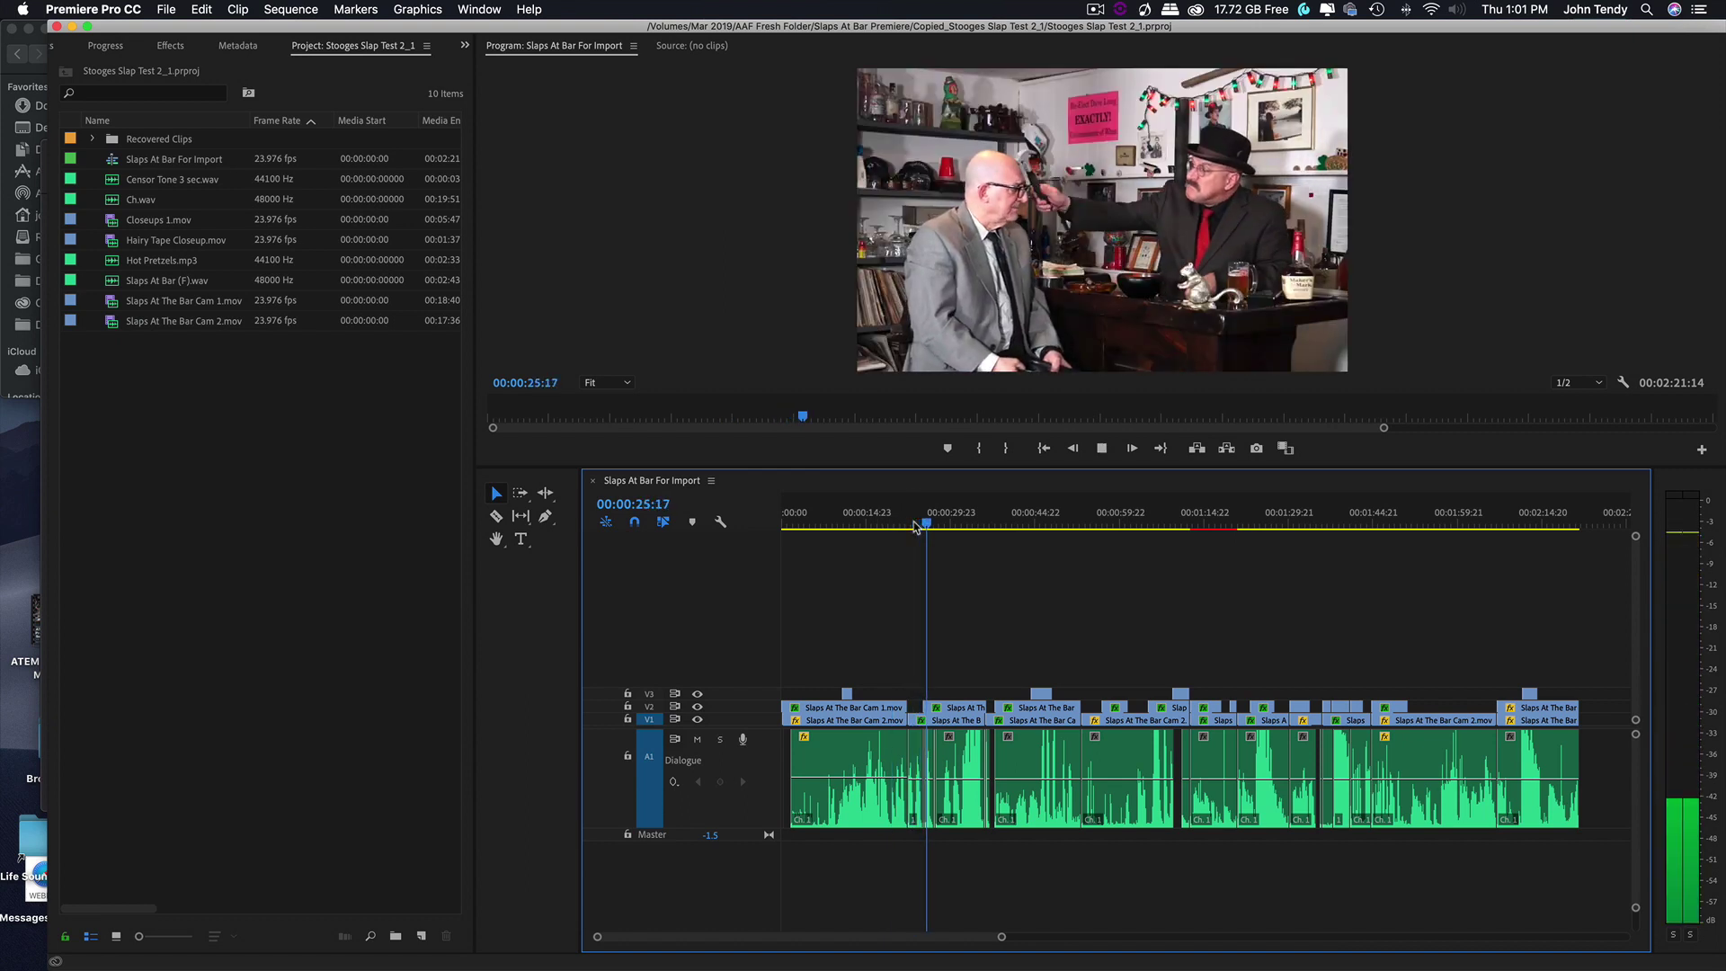
key(space)
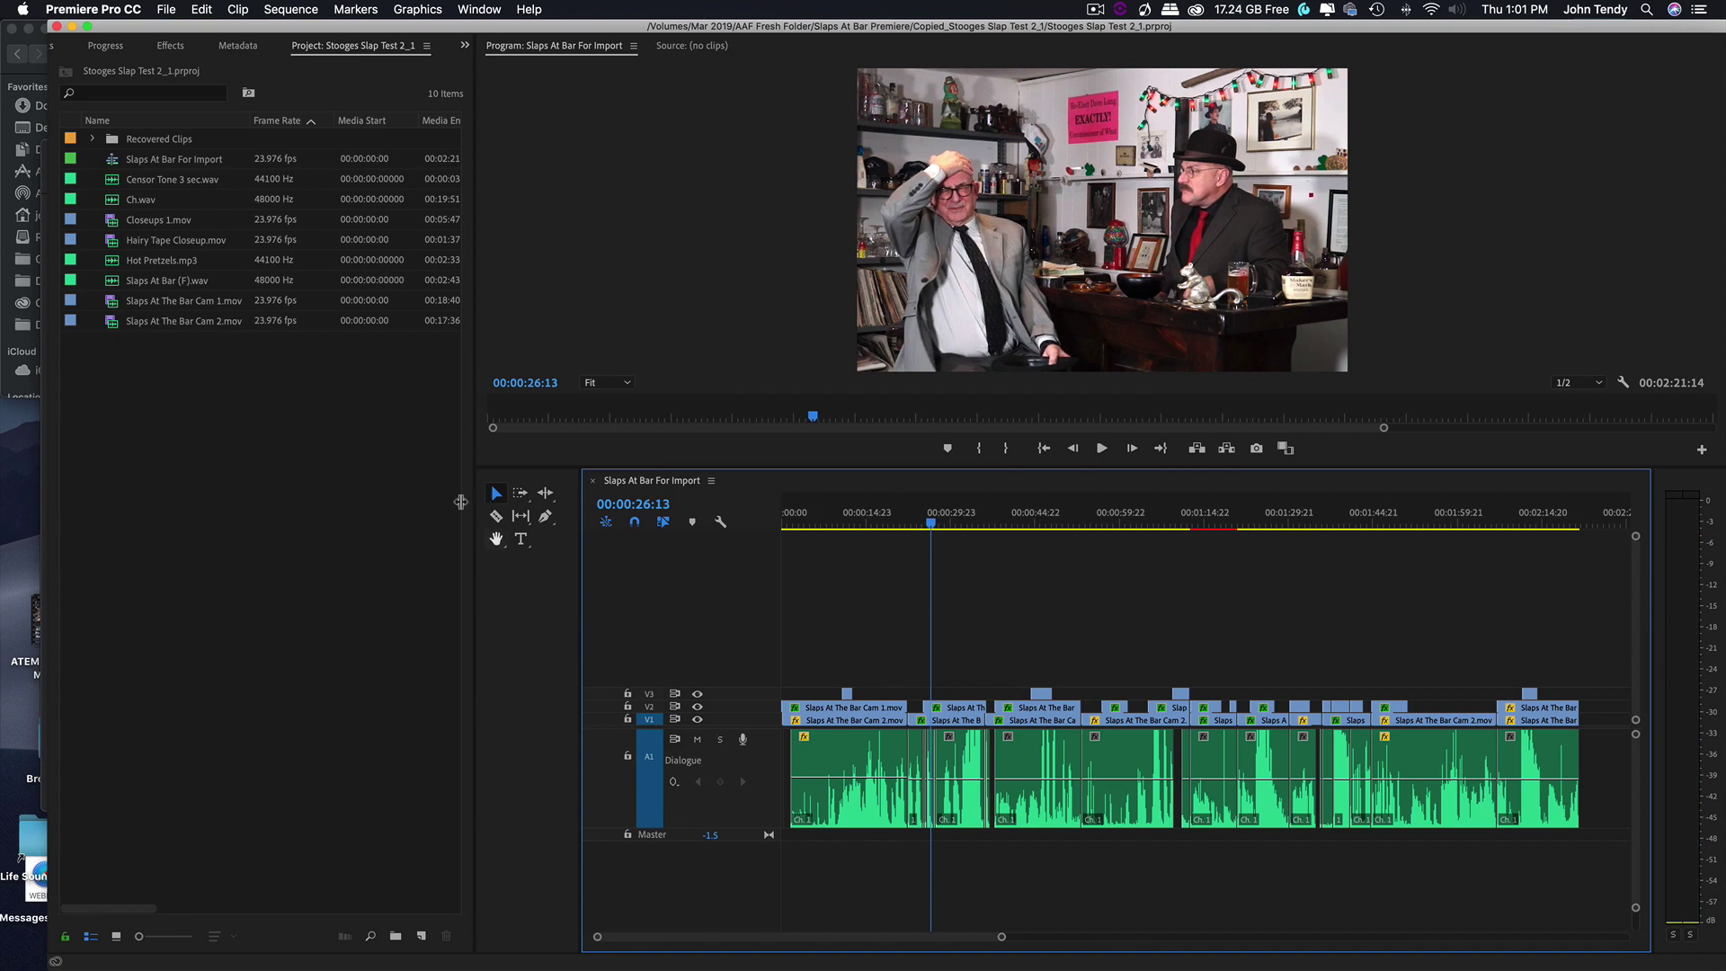
Import Slaps At Bar Mar 22.aaf from AAF Fresh Folder > AAF Export > Media
click(167, 10)
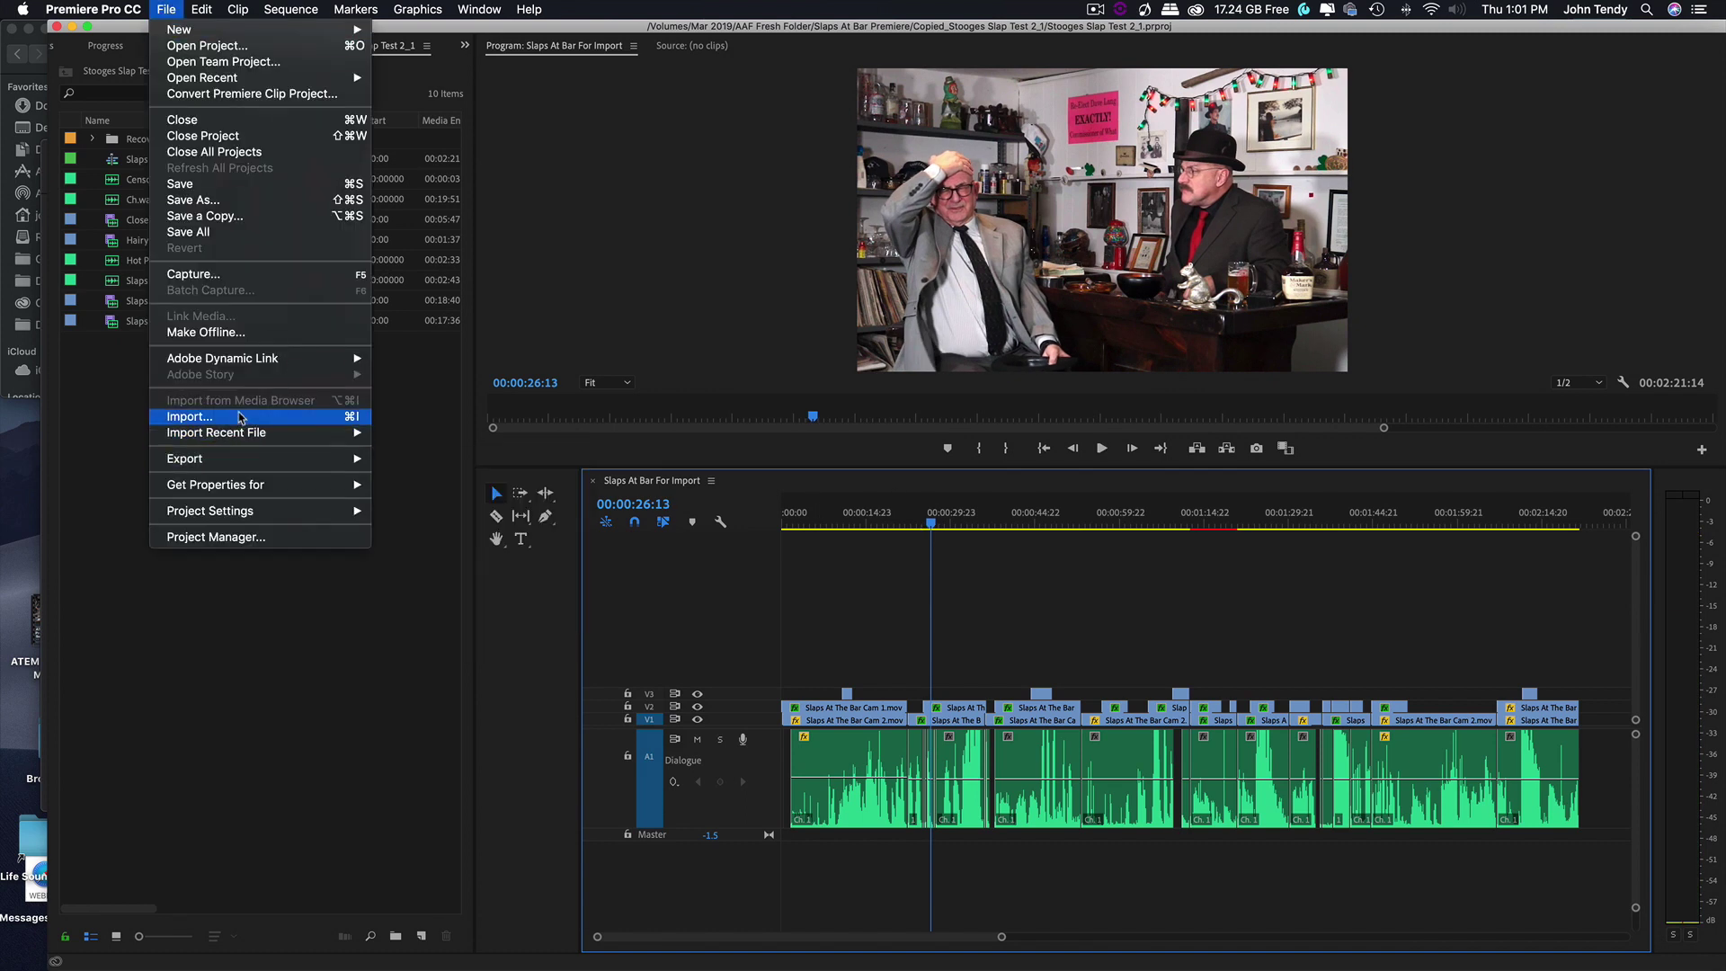
click(348, 414)
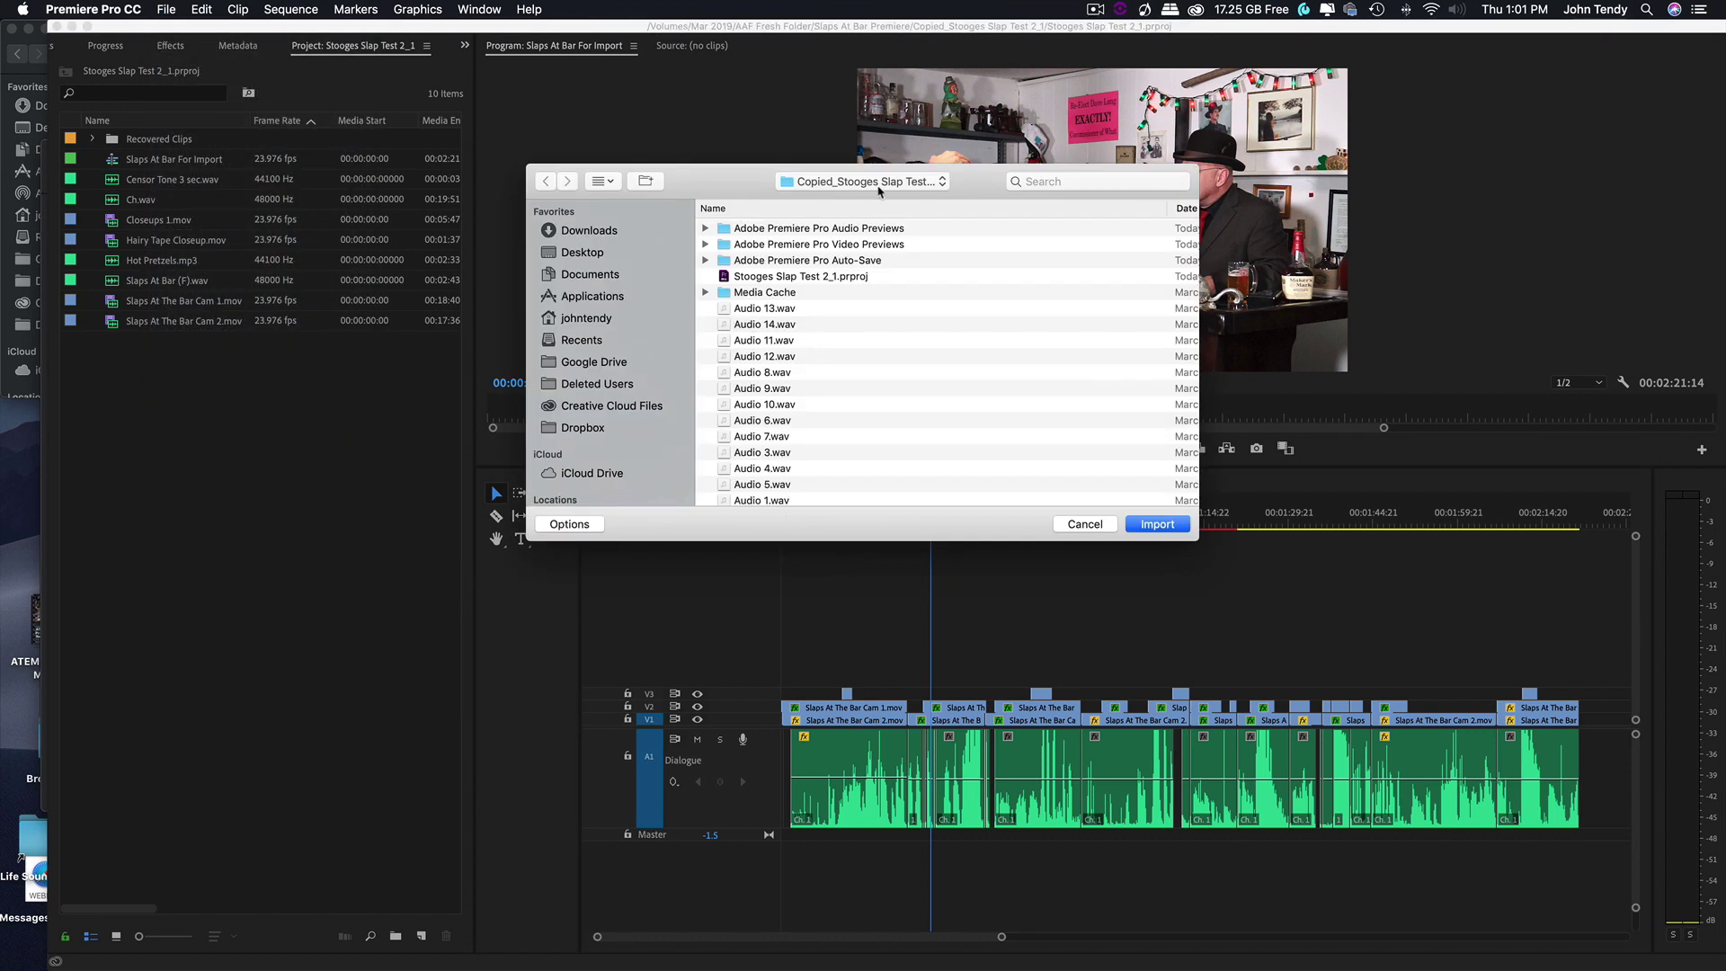
click(879, 184)
click(876, 217)
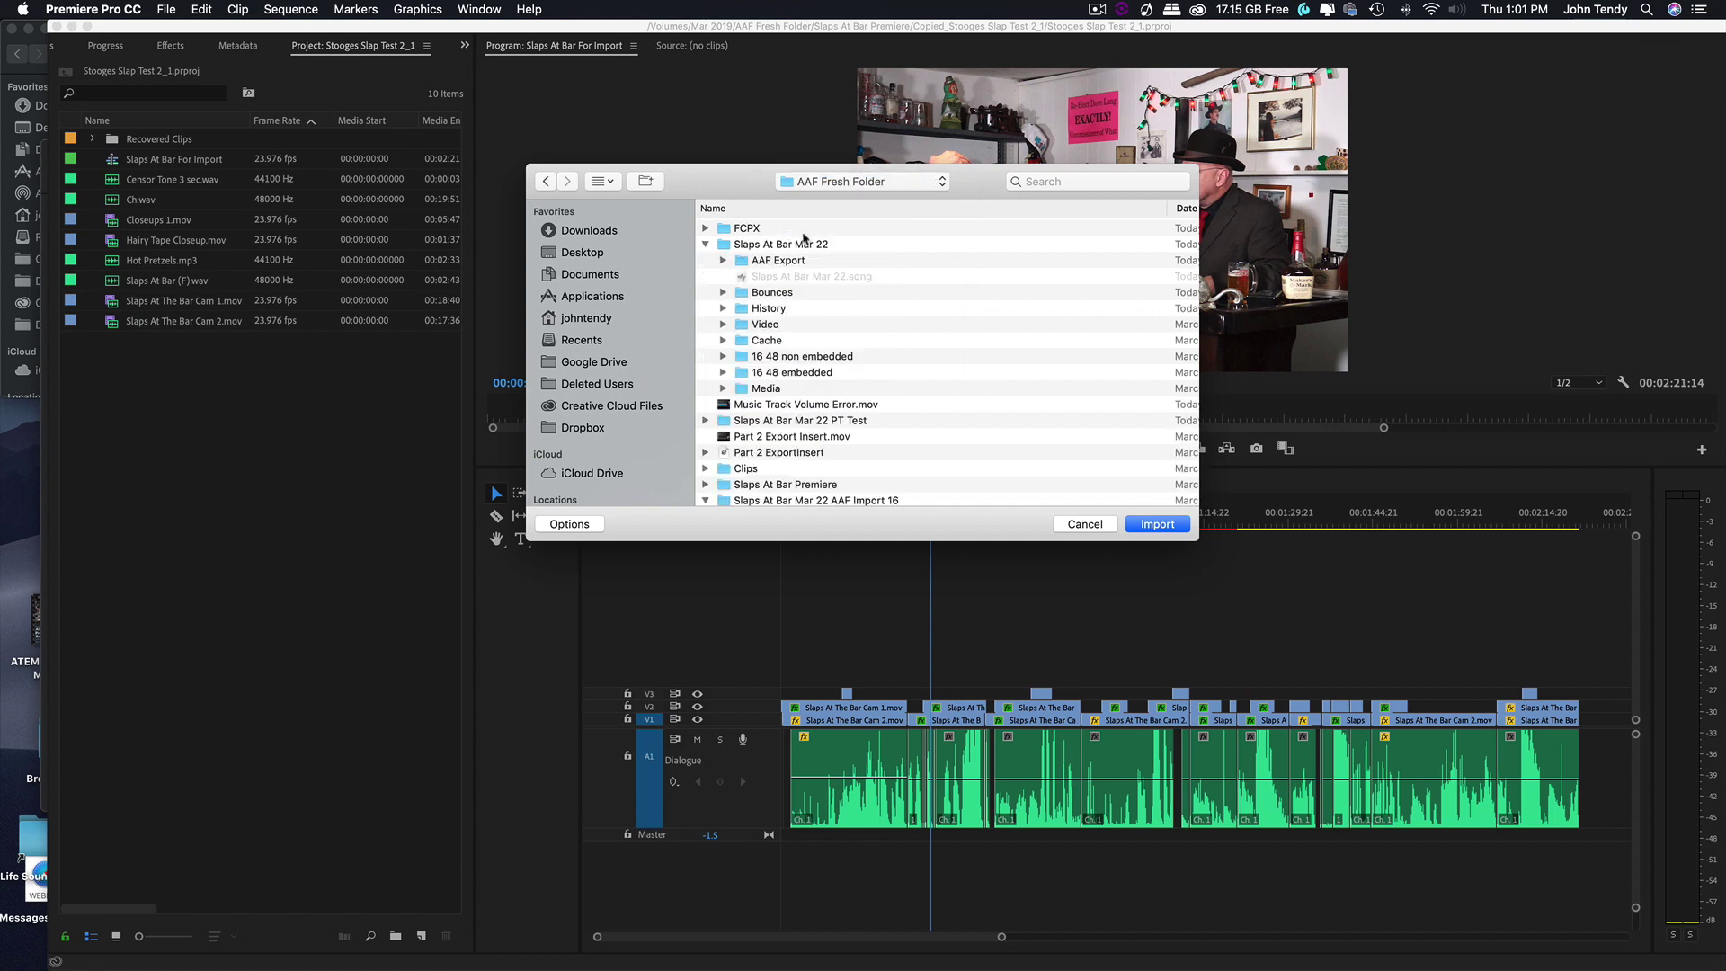
double_click(768, 260)
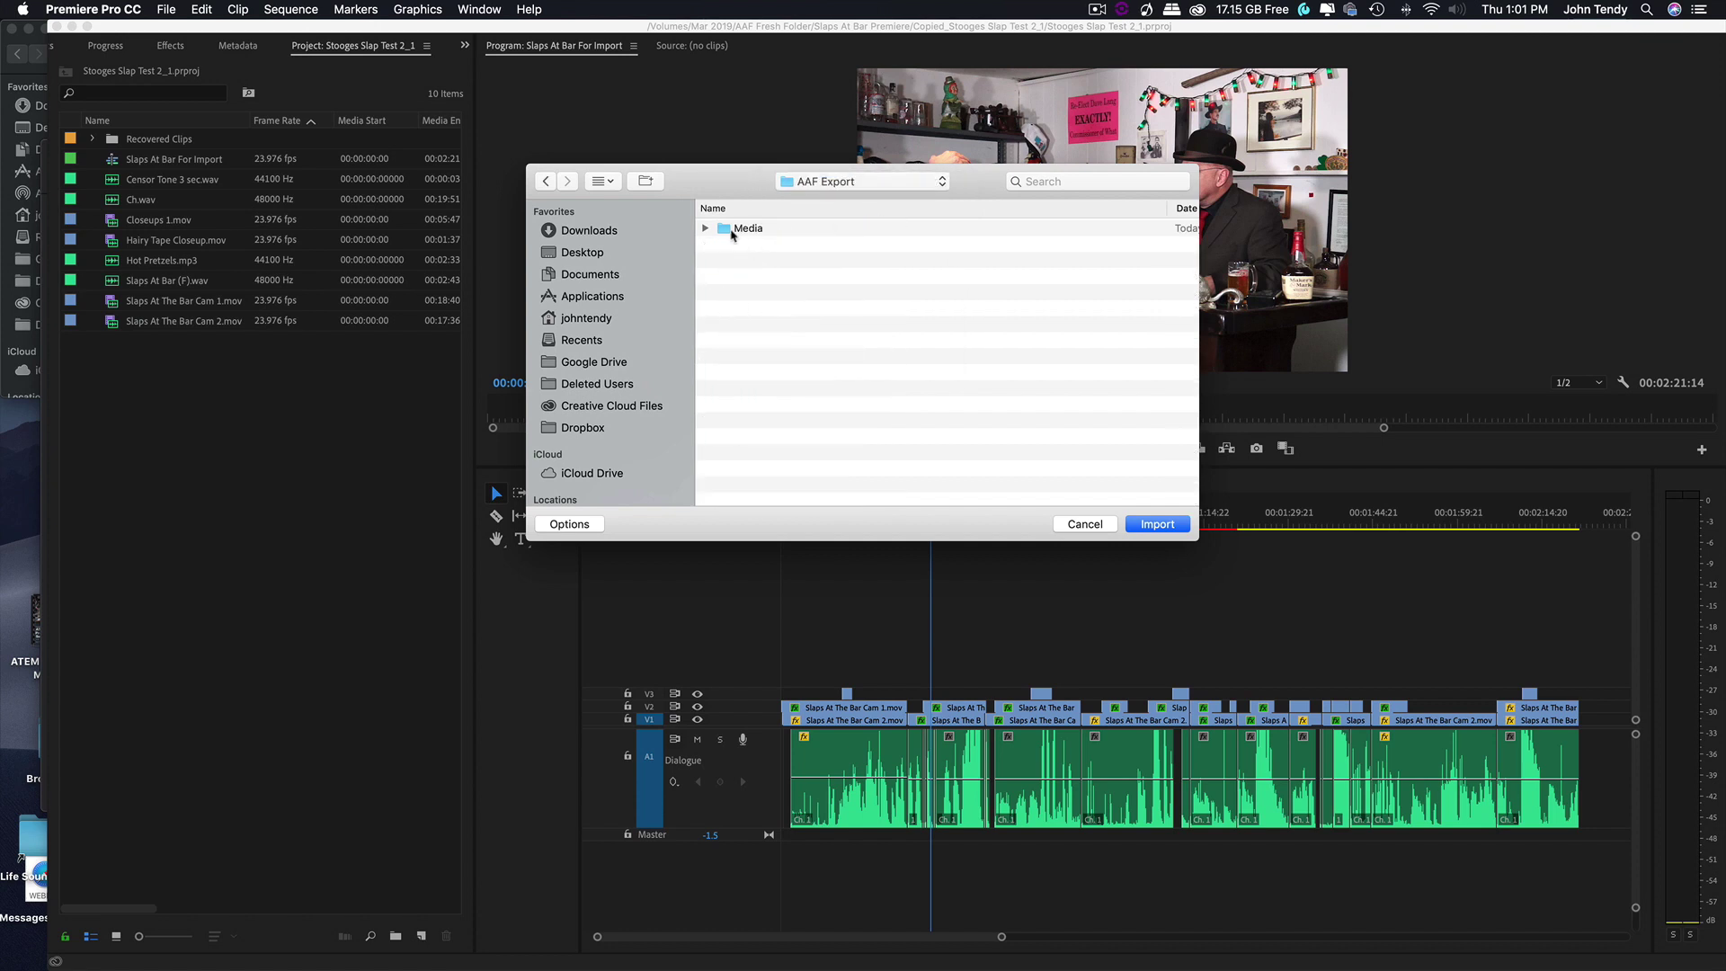
double_click(737, 230)
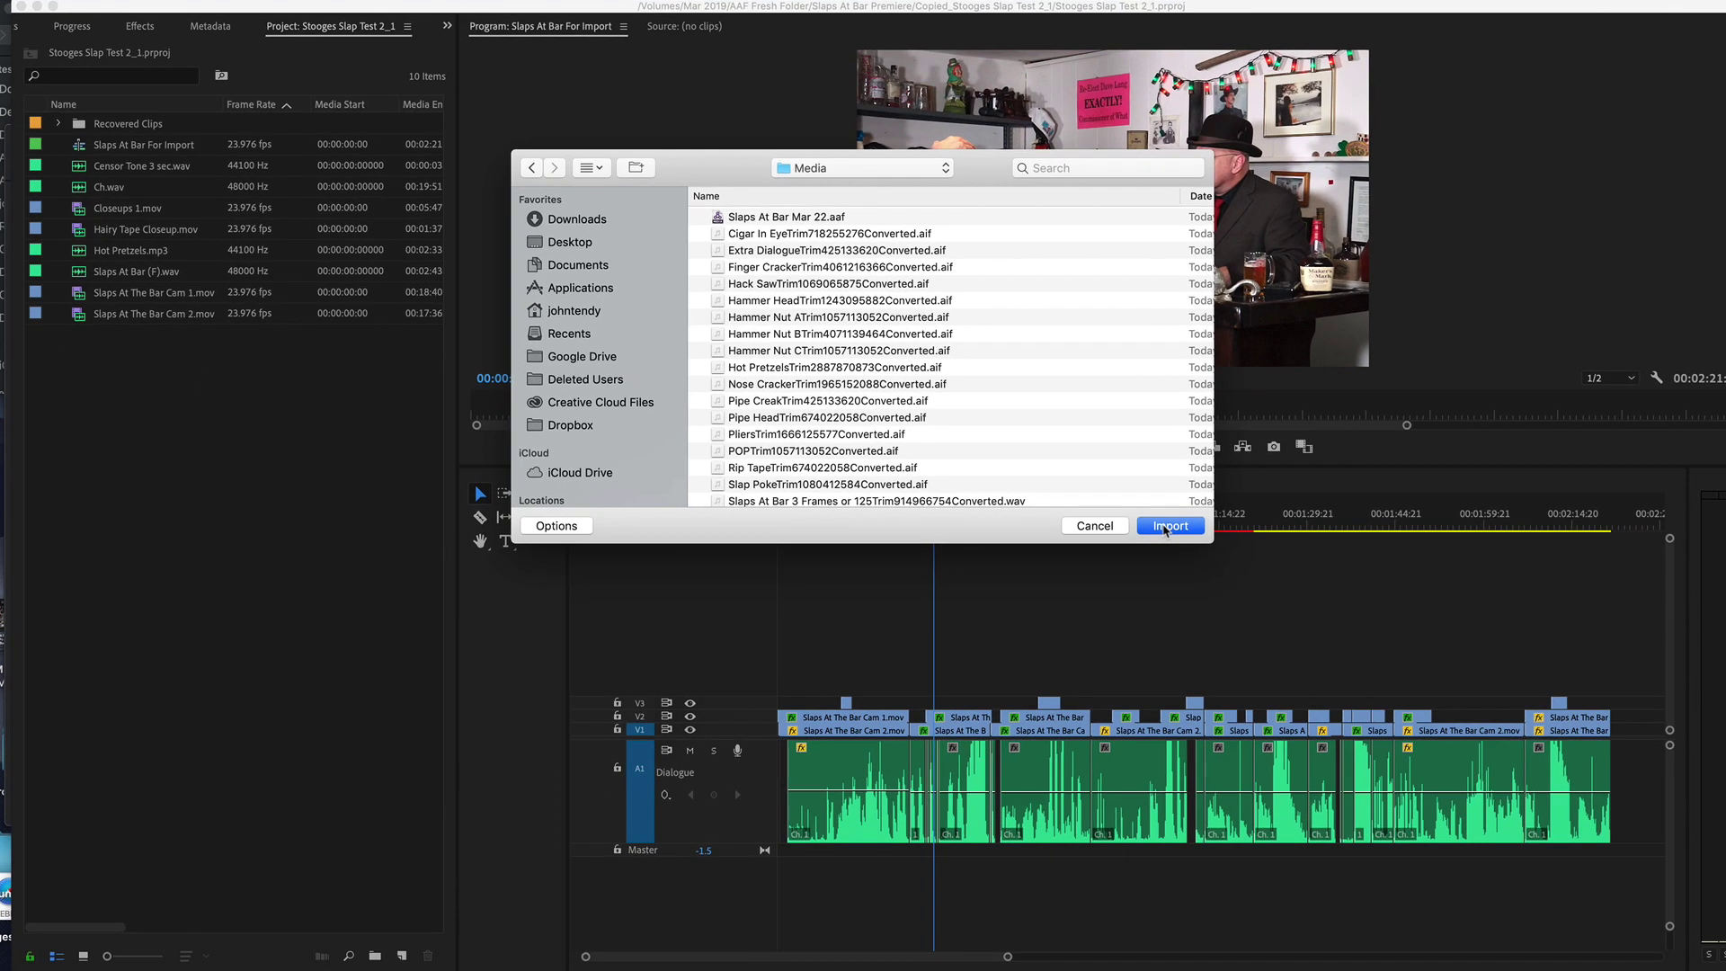
click(1168, 525)
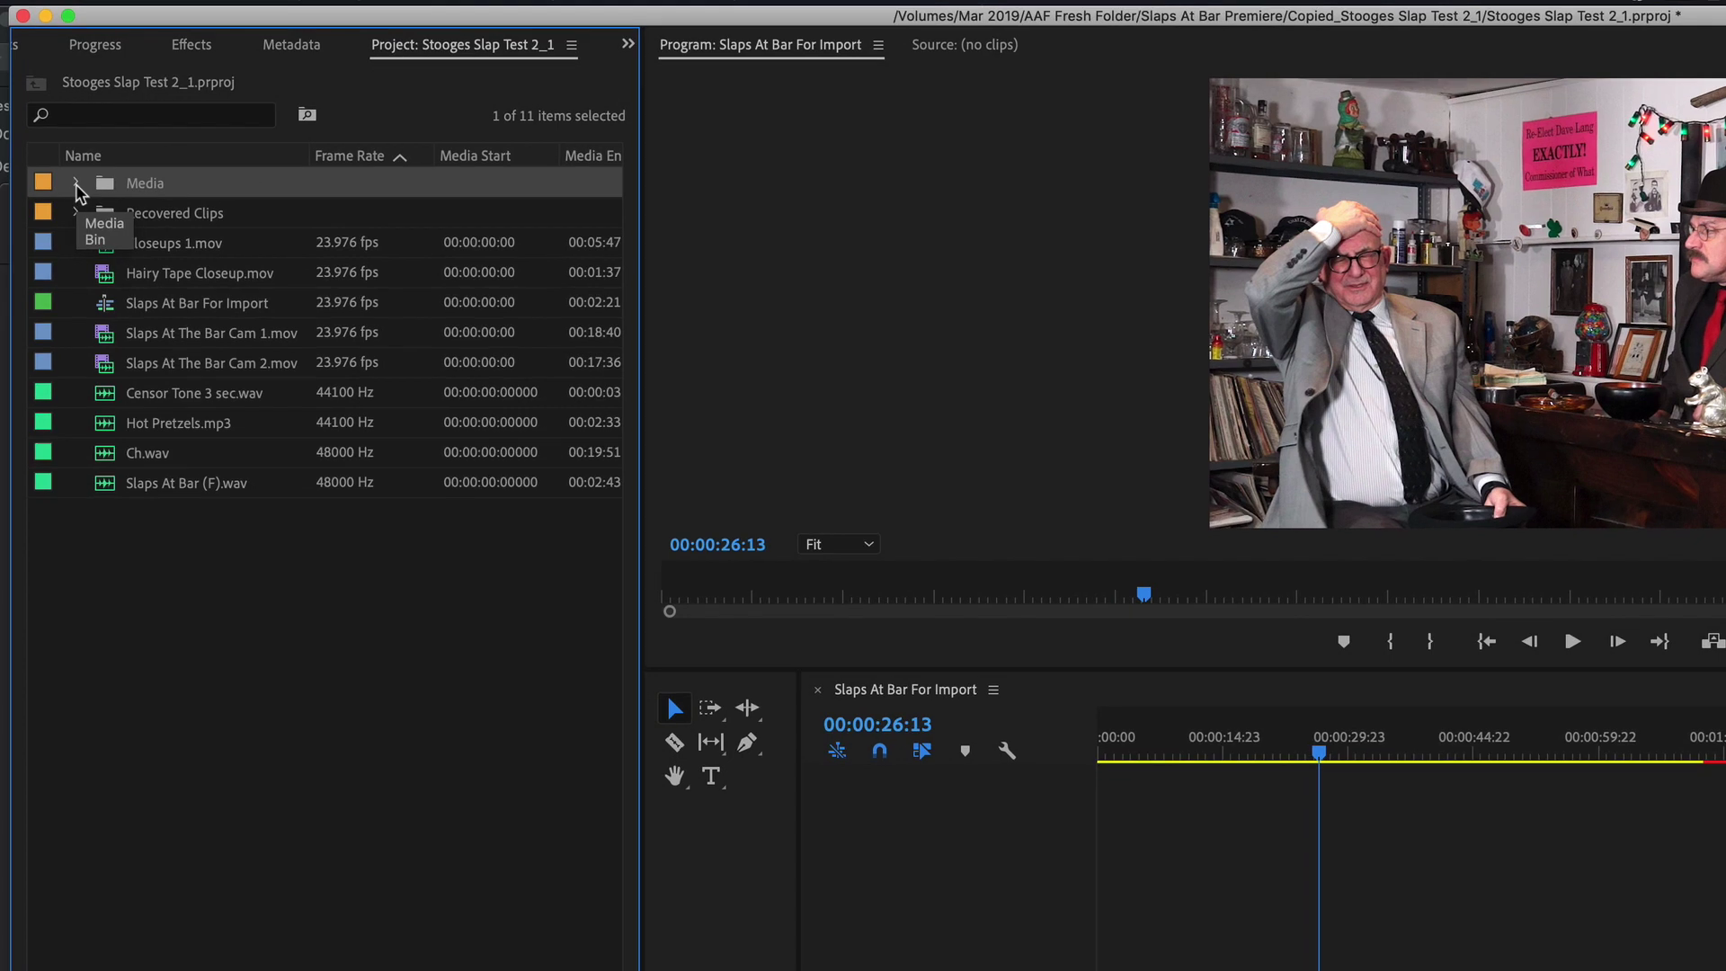
Expand the Media bin and open the Slaps At Bar Mar 22 sequence from its bin
click(58, 123)
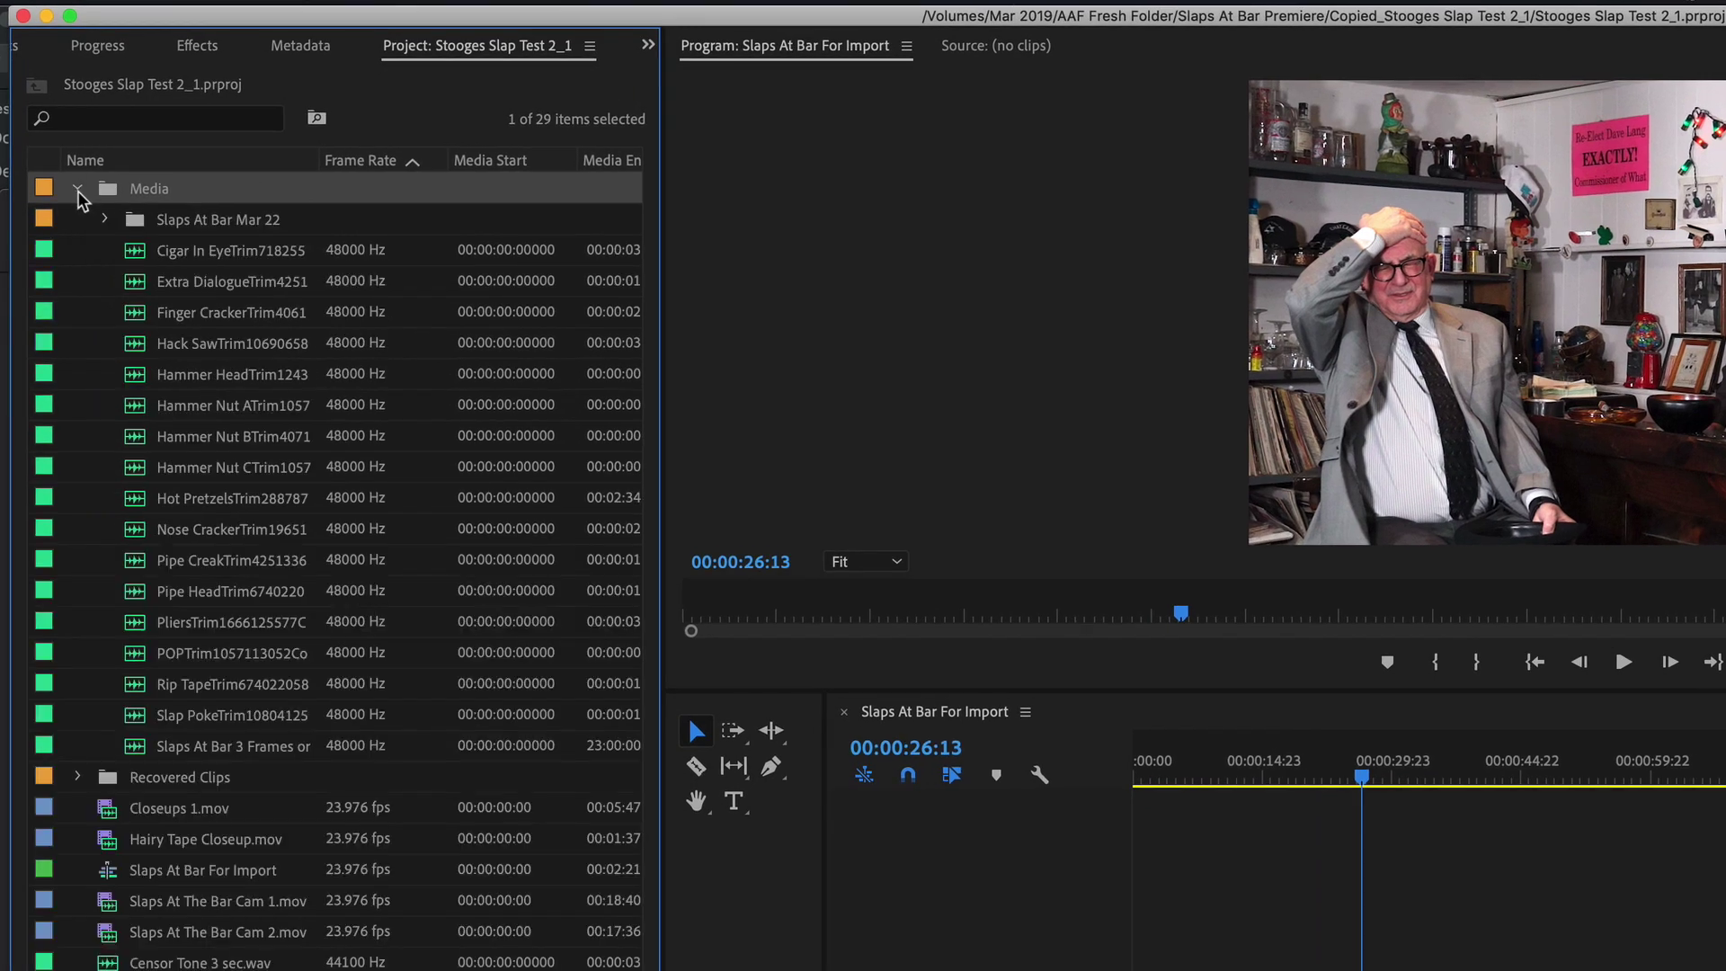
double_click(135, 221)
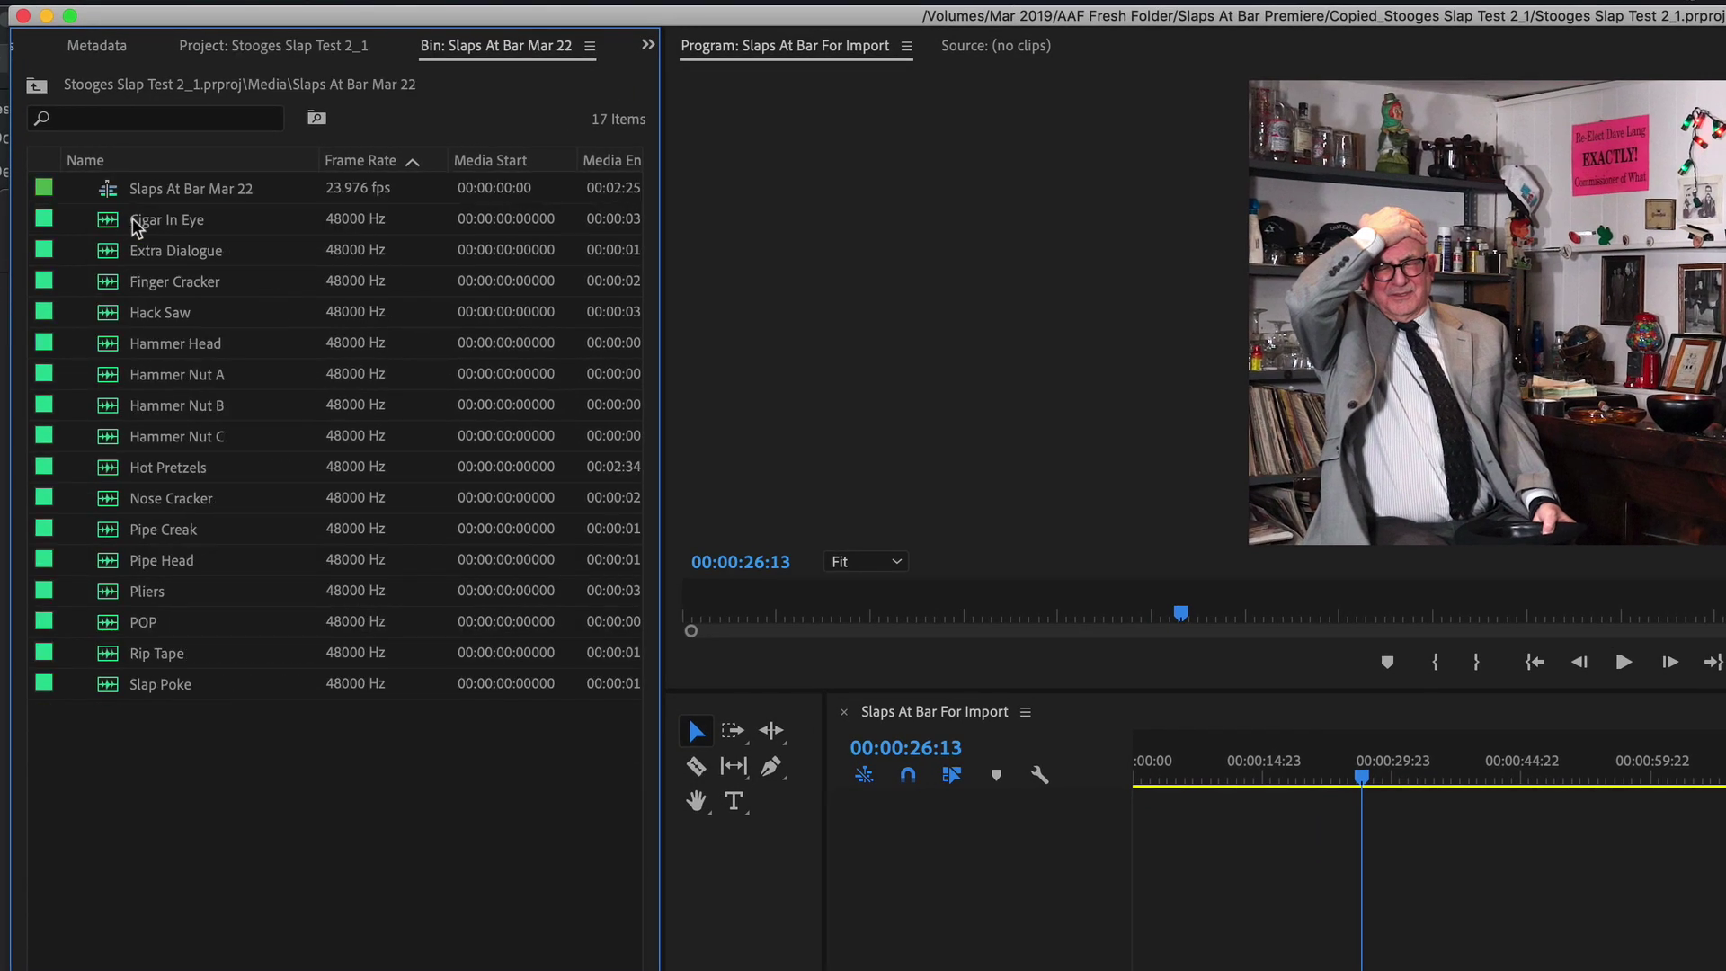
click(196, 225)
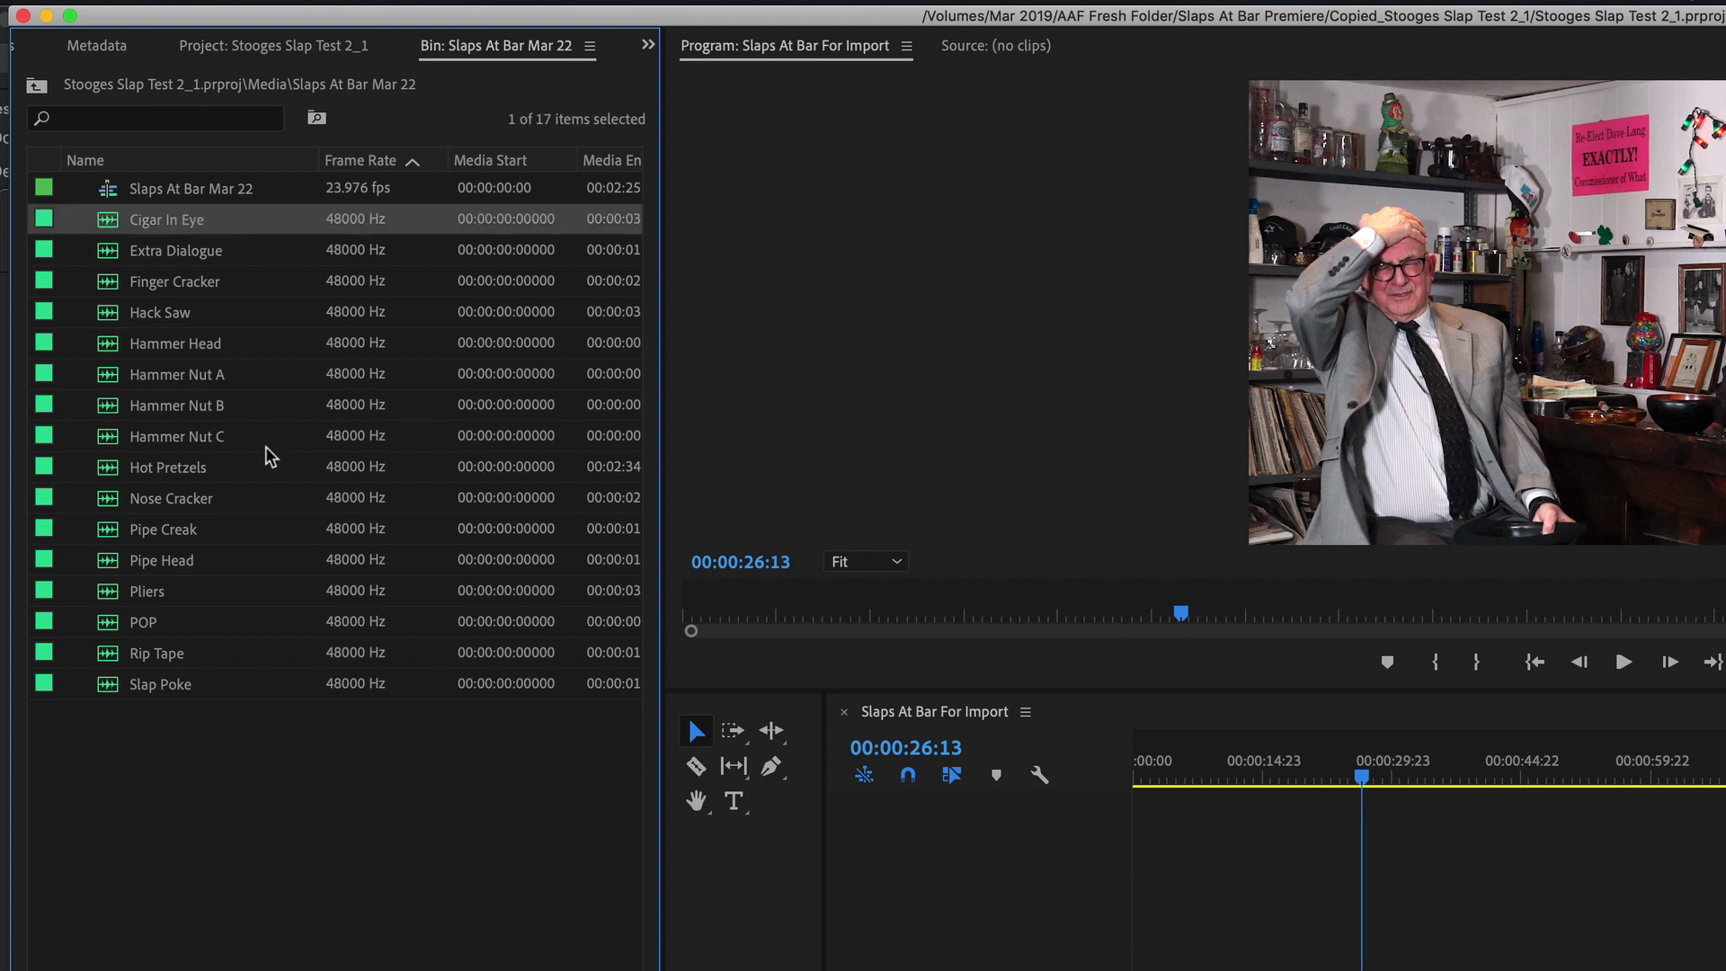
key(super+shift+a)
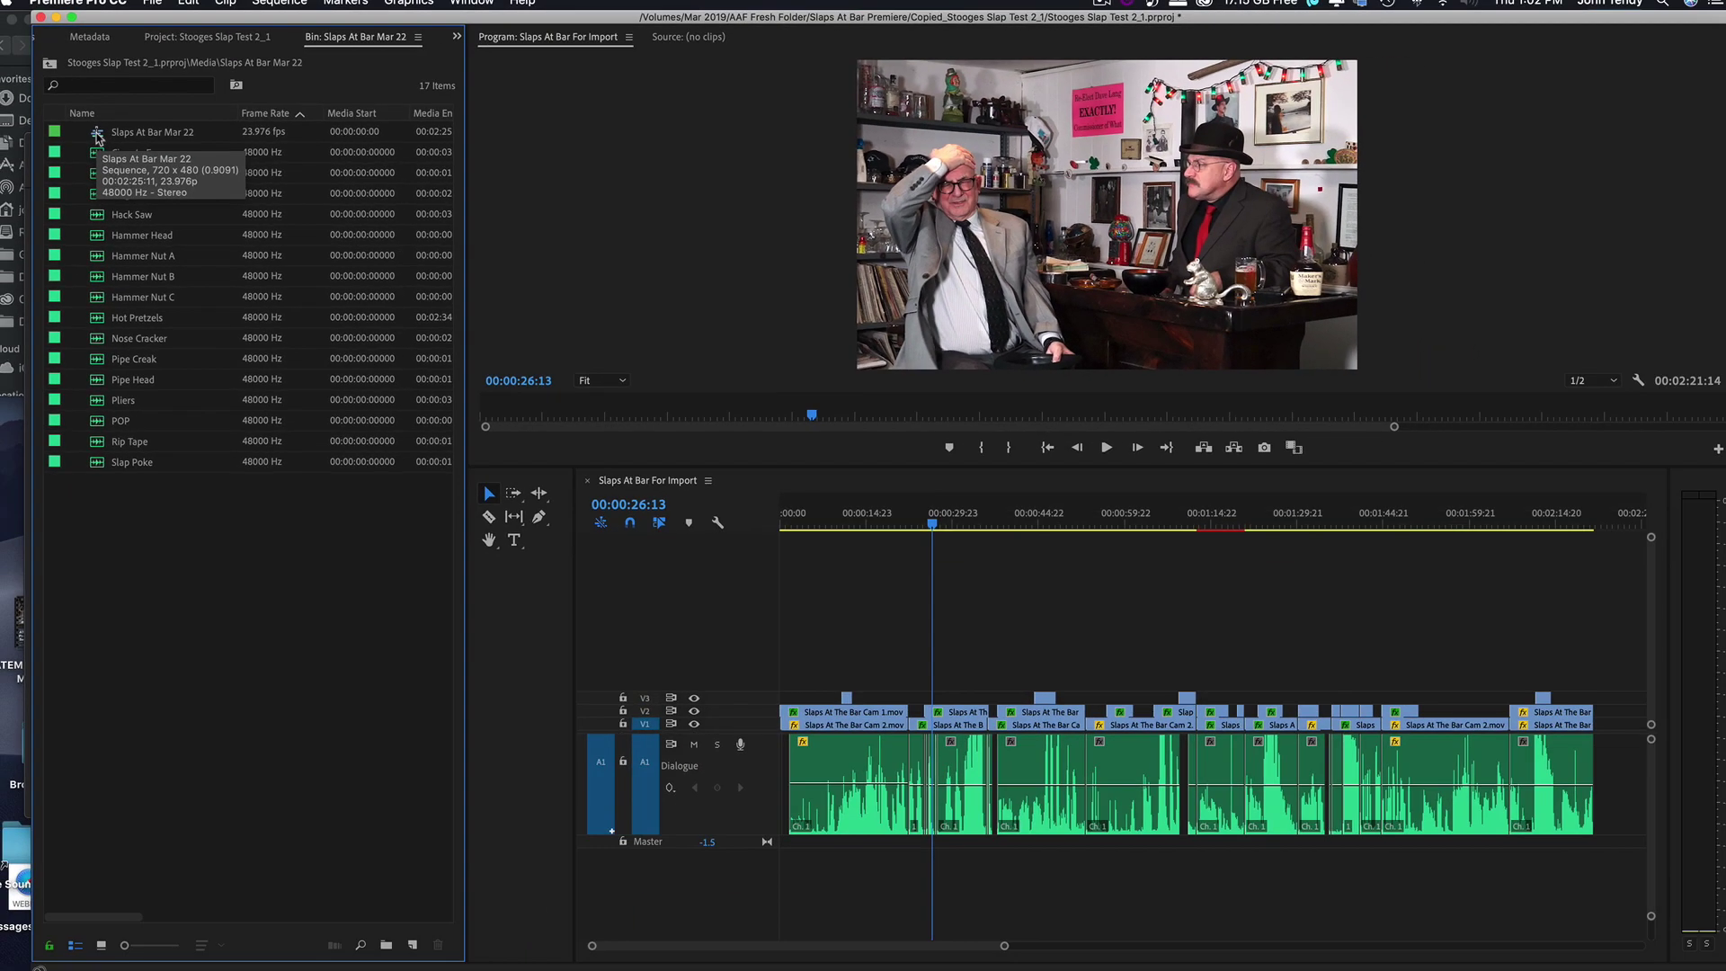
double_click(97, 135)
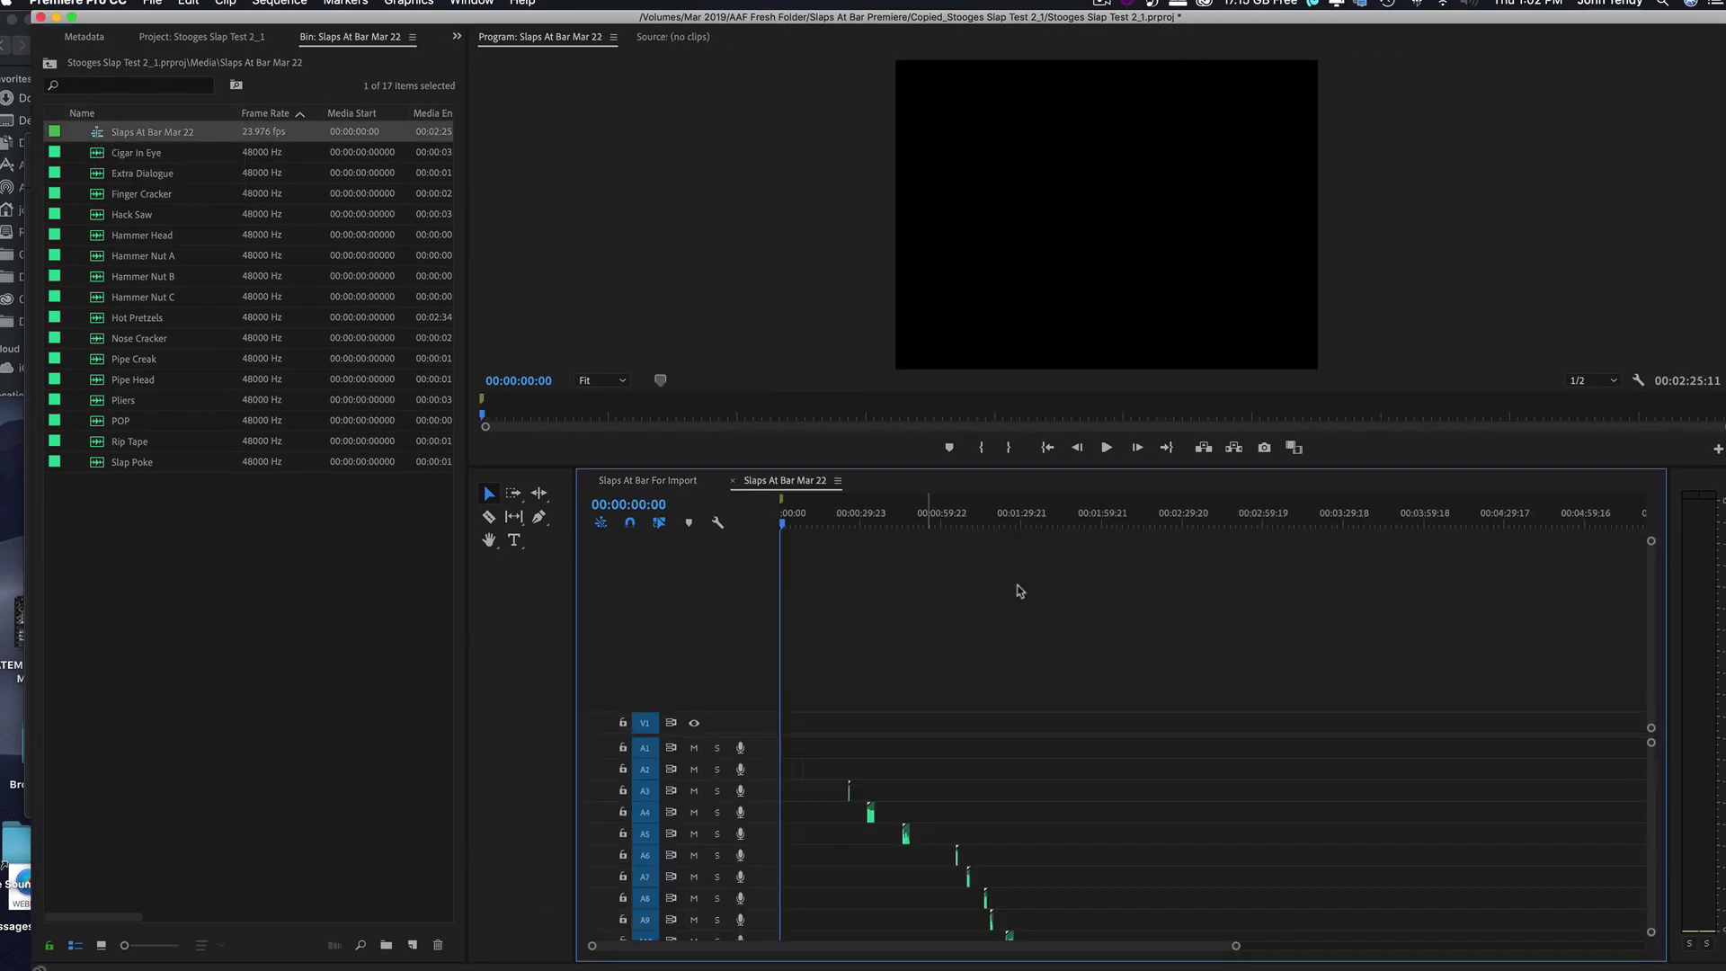
Play the sound-effects sequence, enlarge the timeline to show A1–A14, then return to Slaps At Bar For Import
key(space)
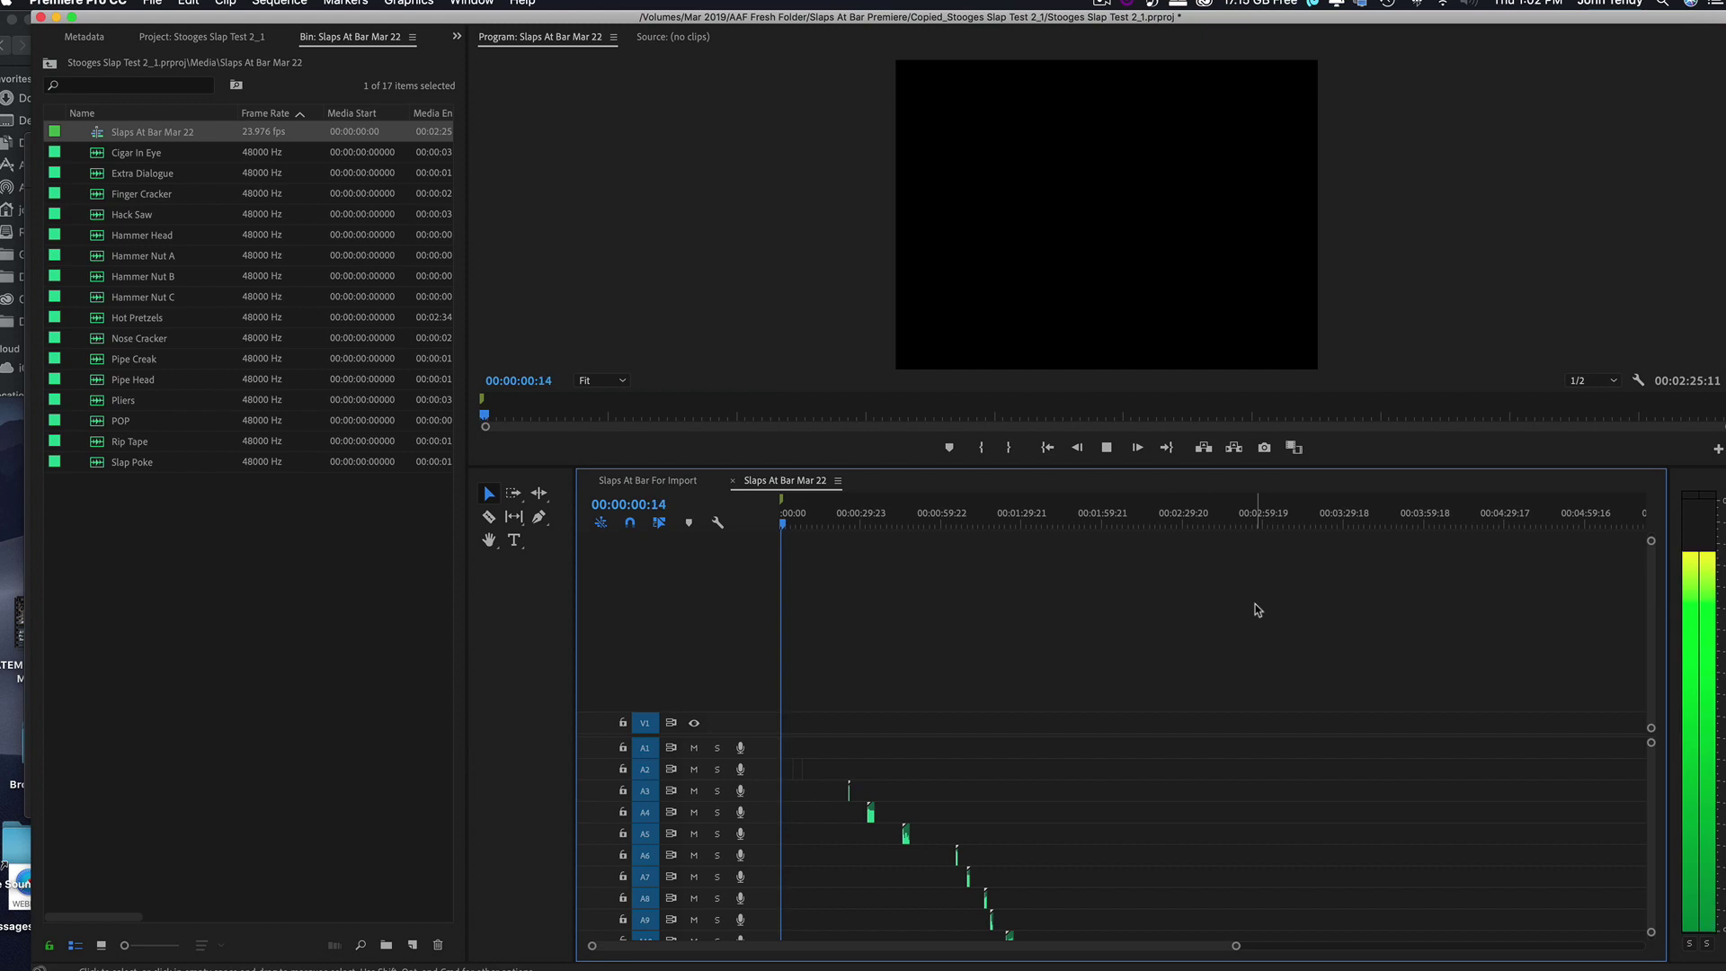
key(space)
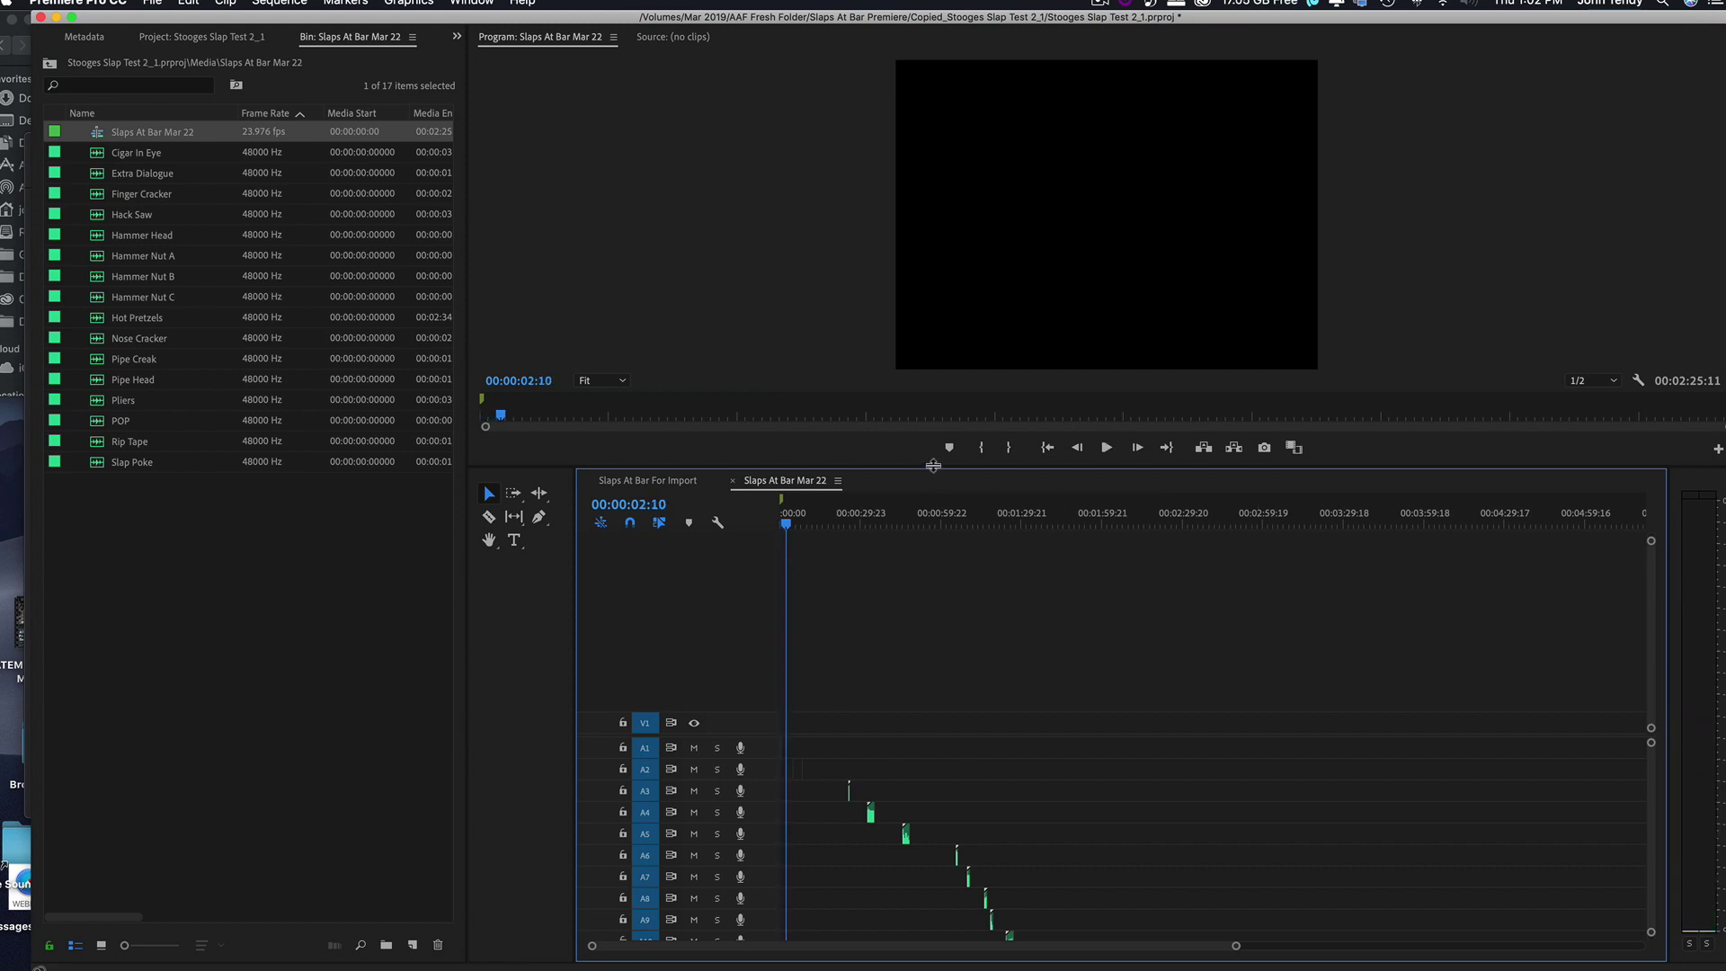
drag(933, 465, 933, 225)
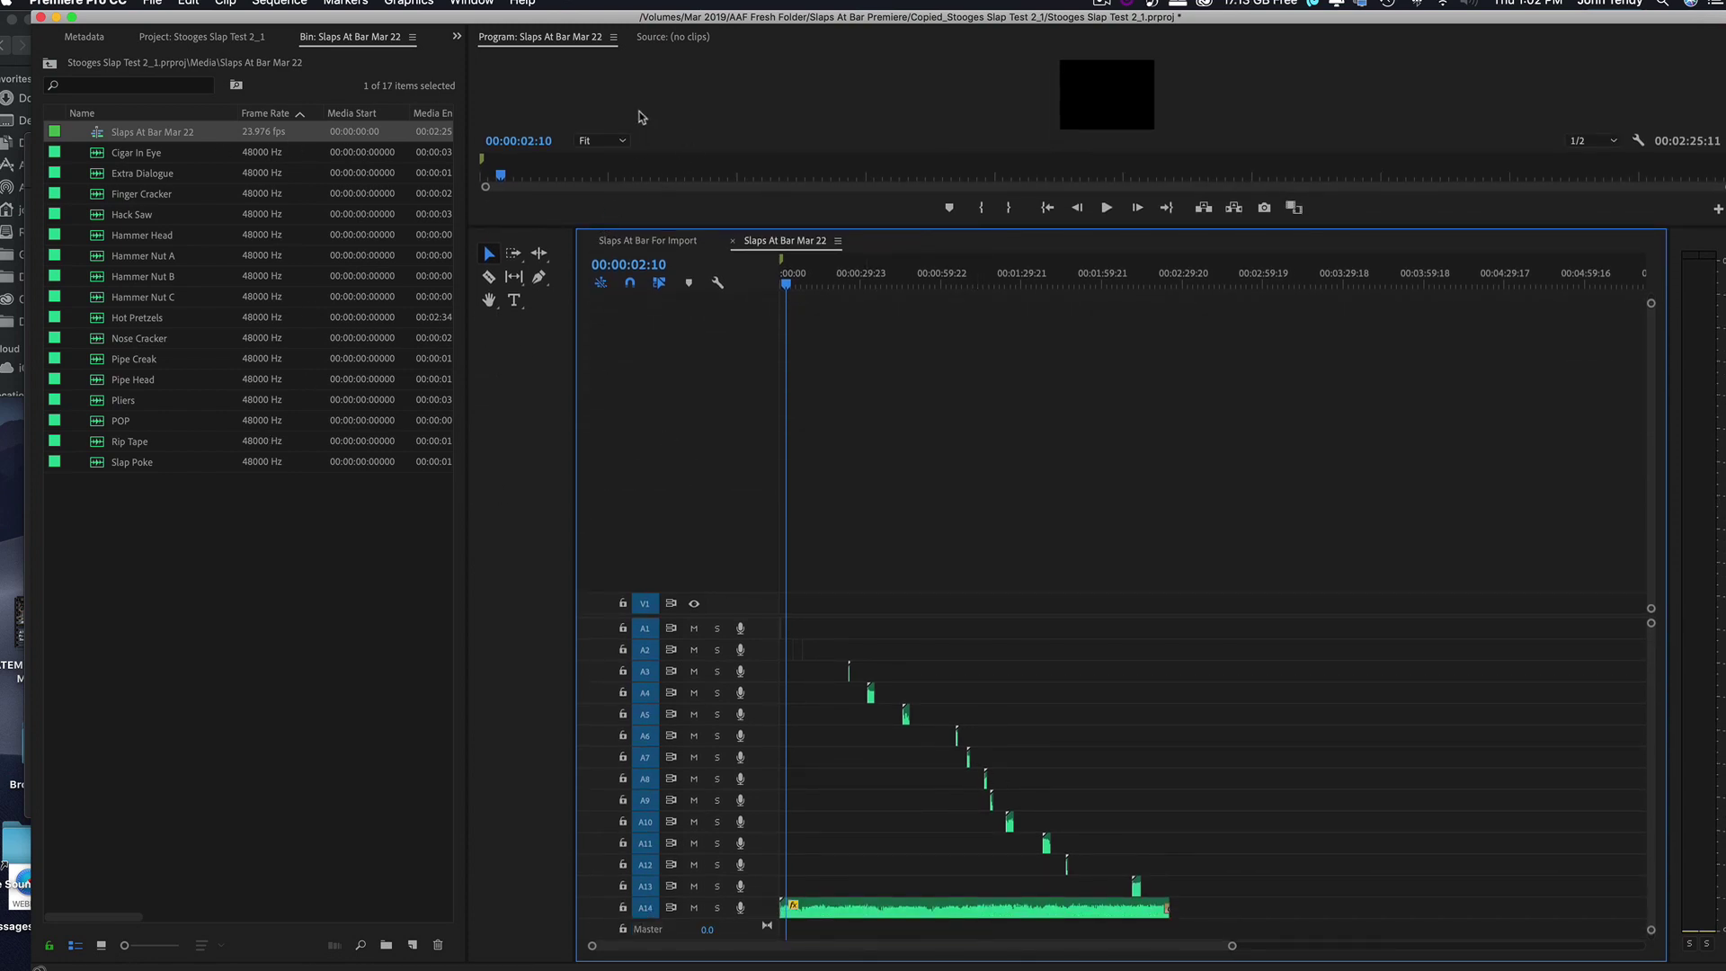
click(647, 240)
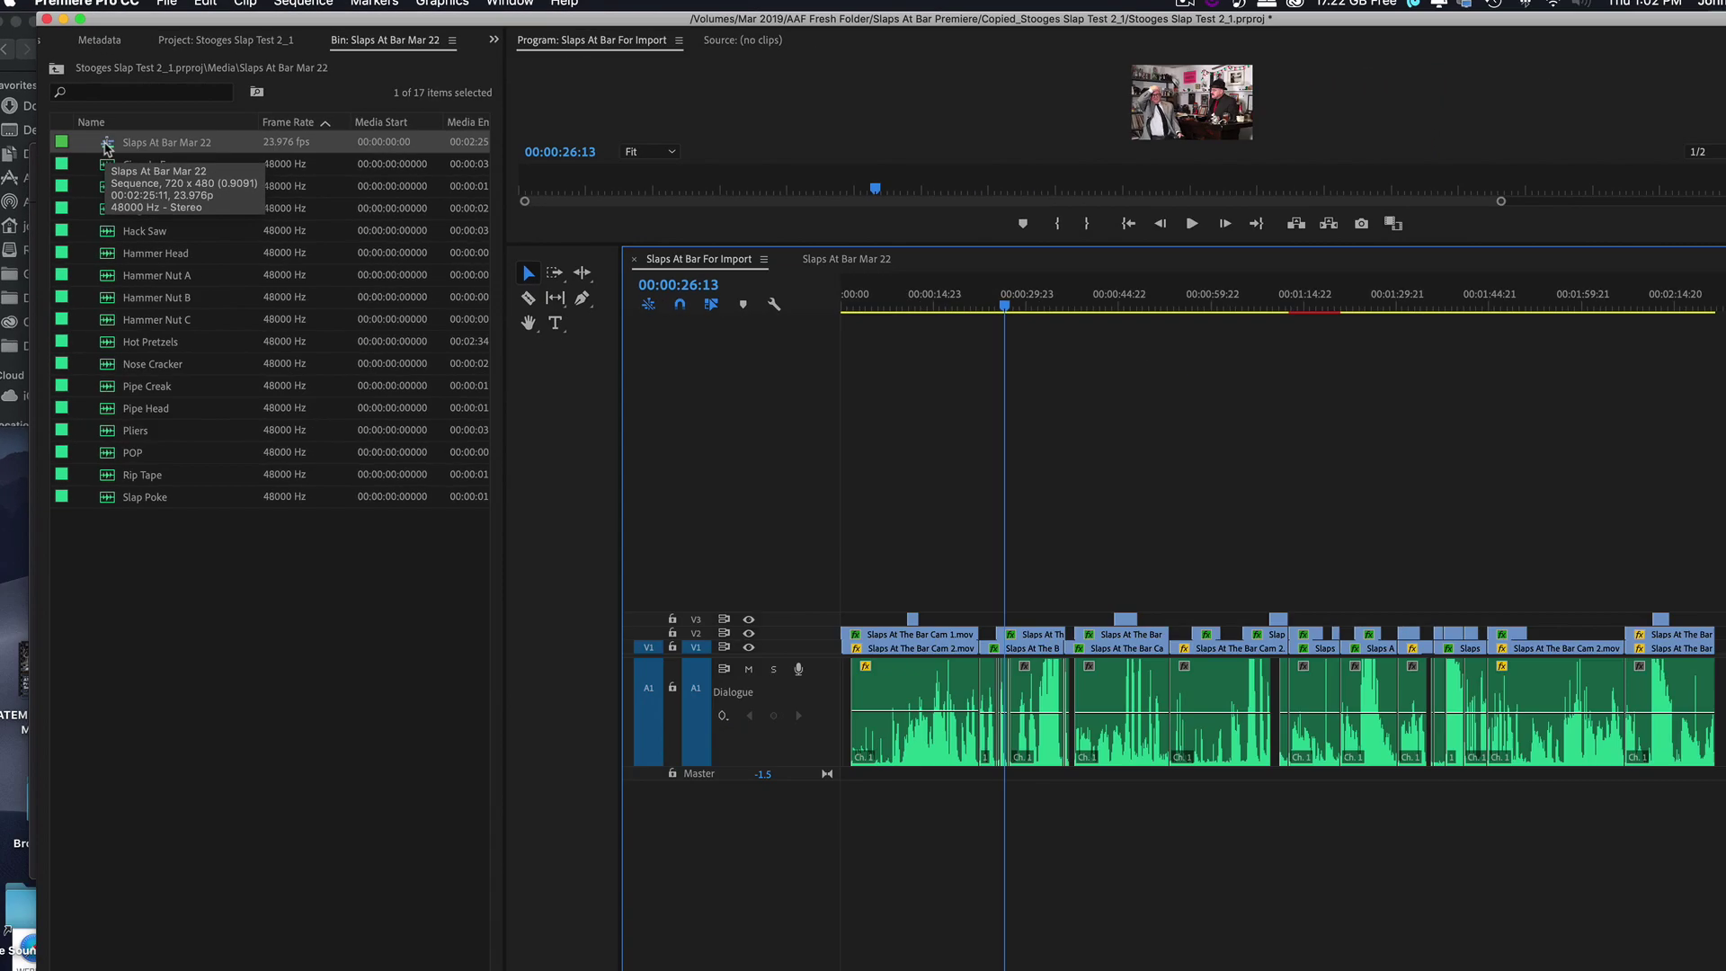
Nest Slaps At Bar Mar 22 above the rough cut, inspect it, and rewind to the start
drag(106, 147, 767, 497)
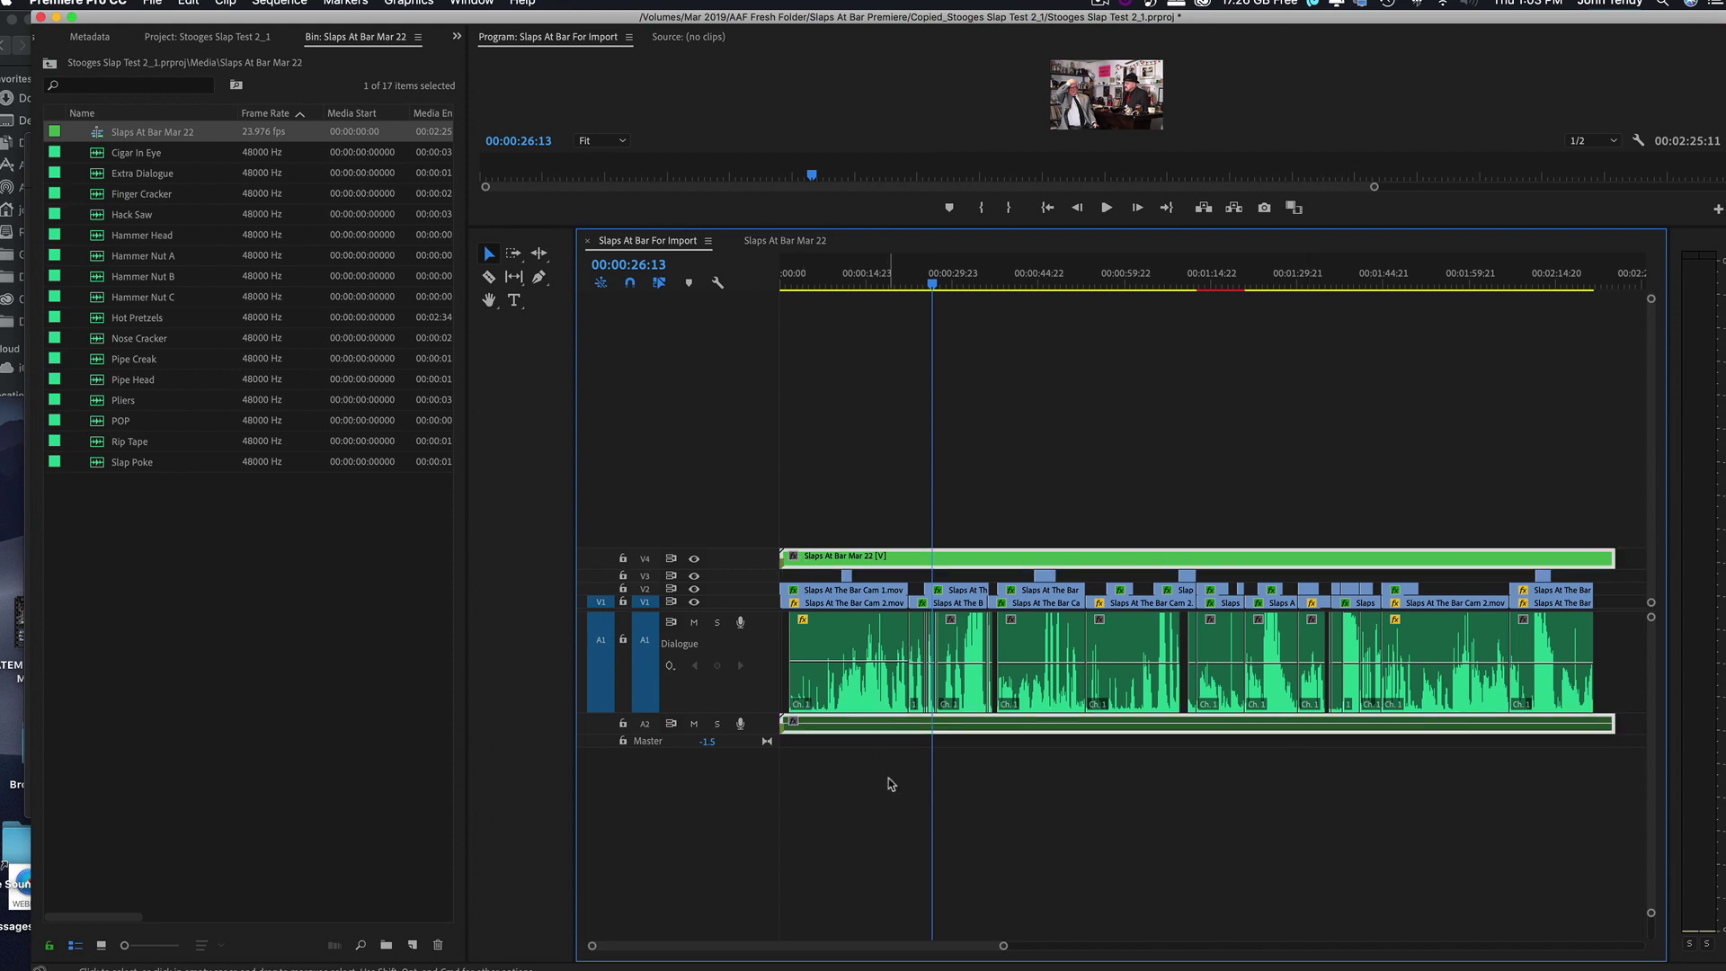
click(889, 728)
double_click(897, 556)
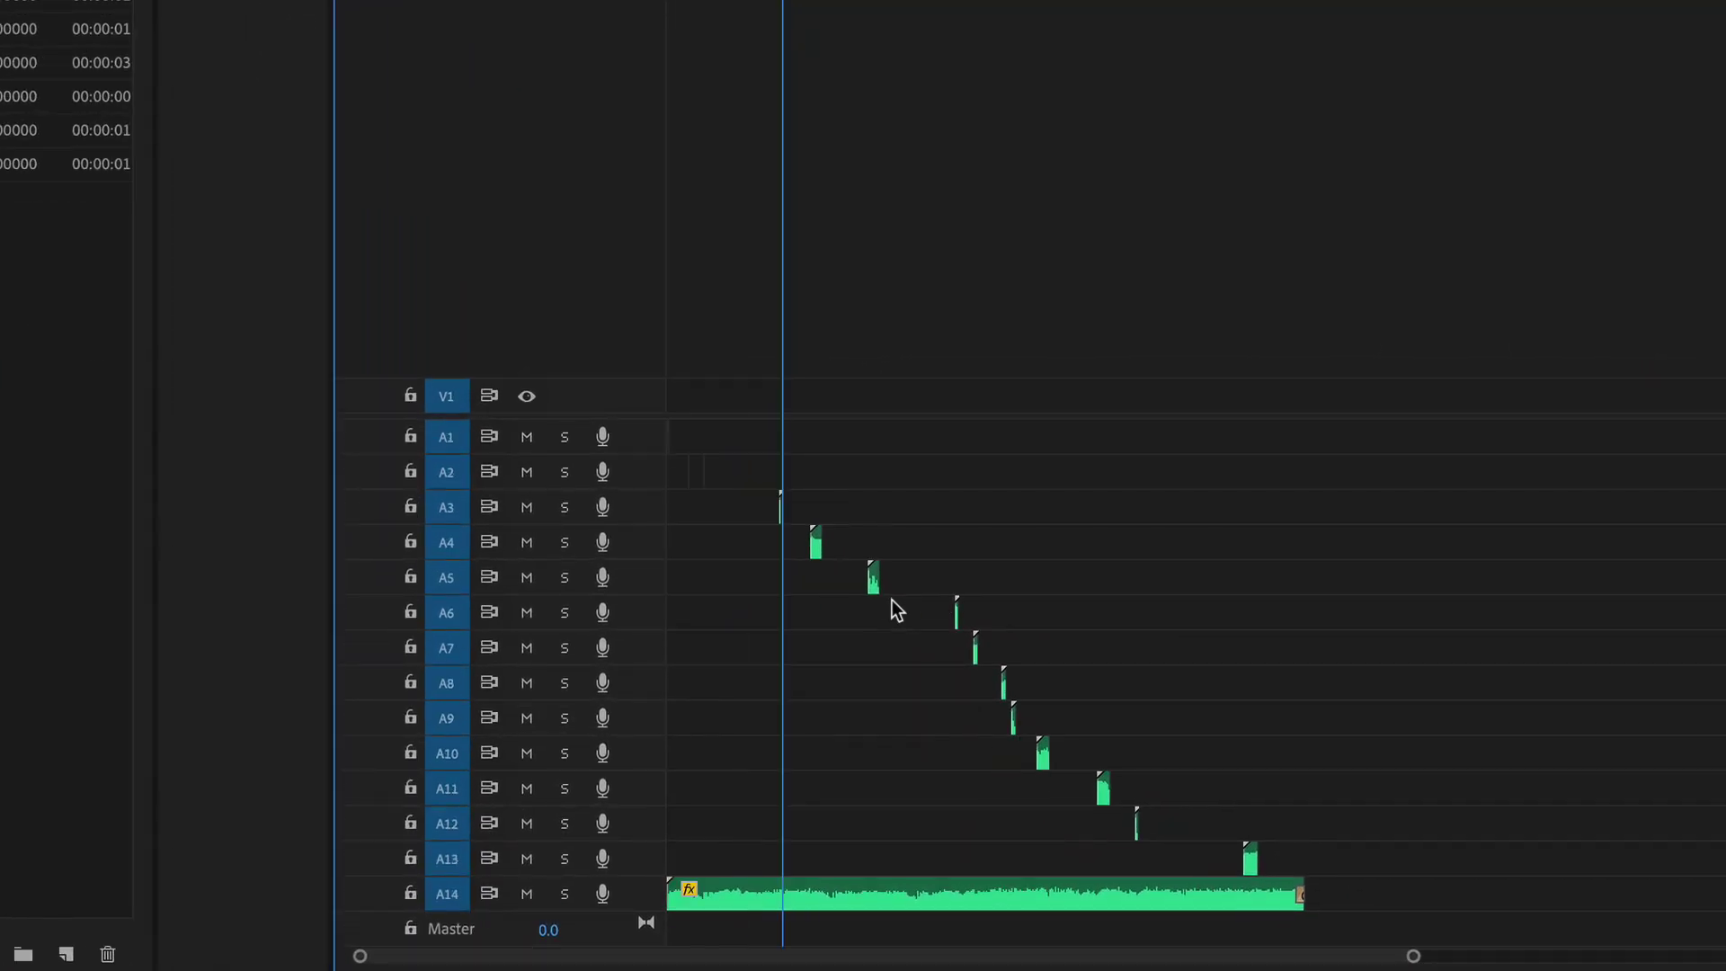
click(620, 166)
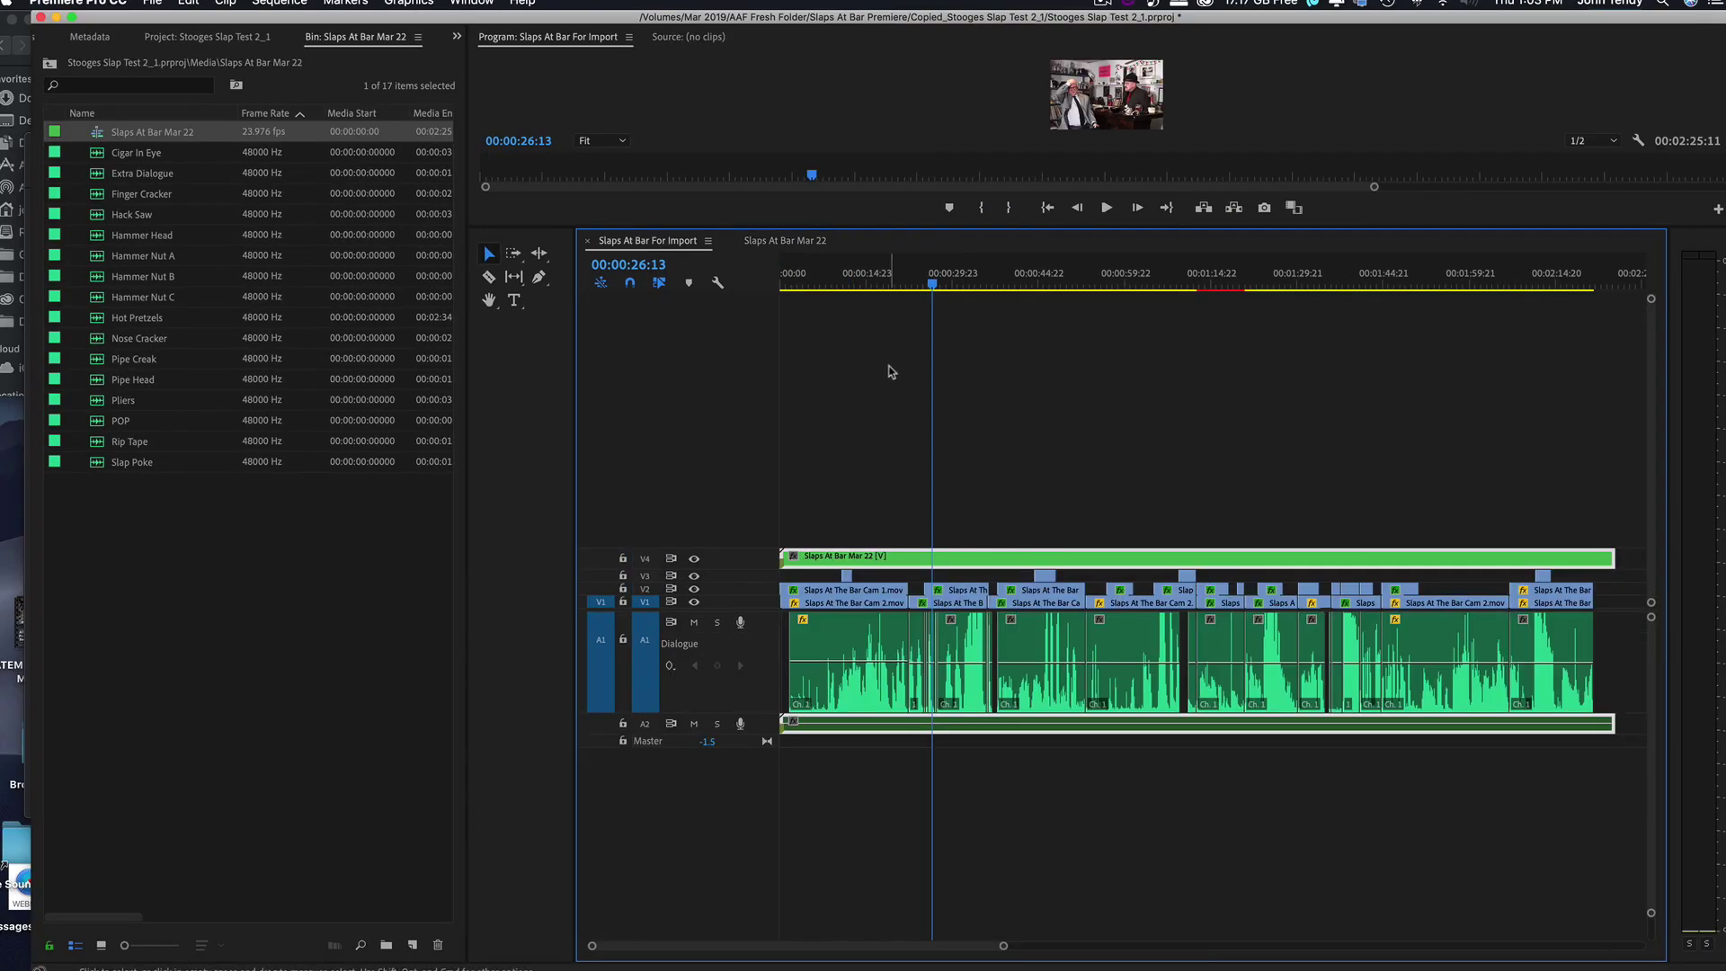
drag(934, 285, 686, 286)
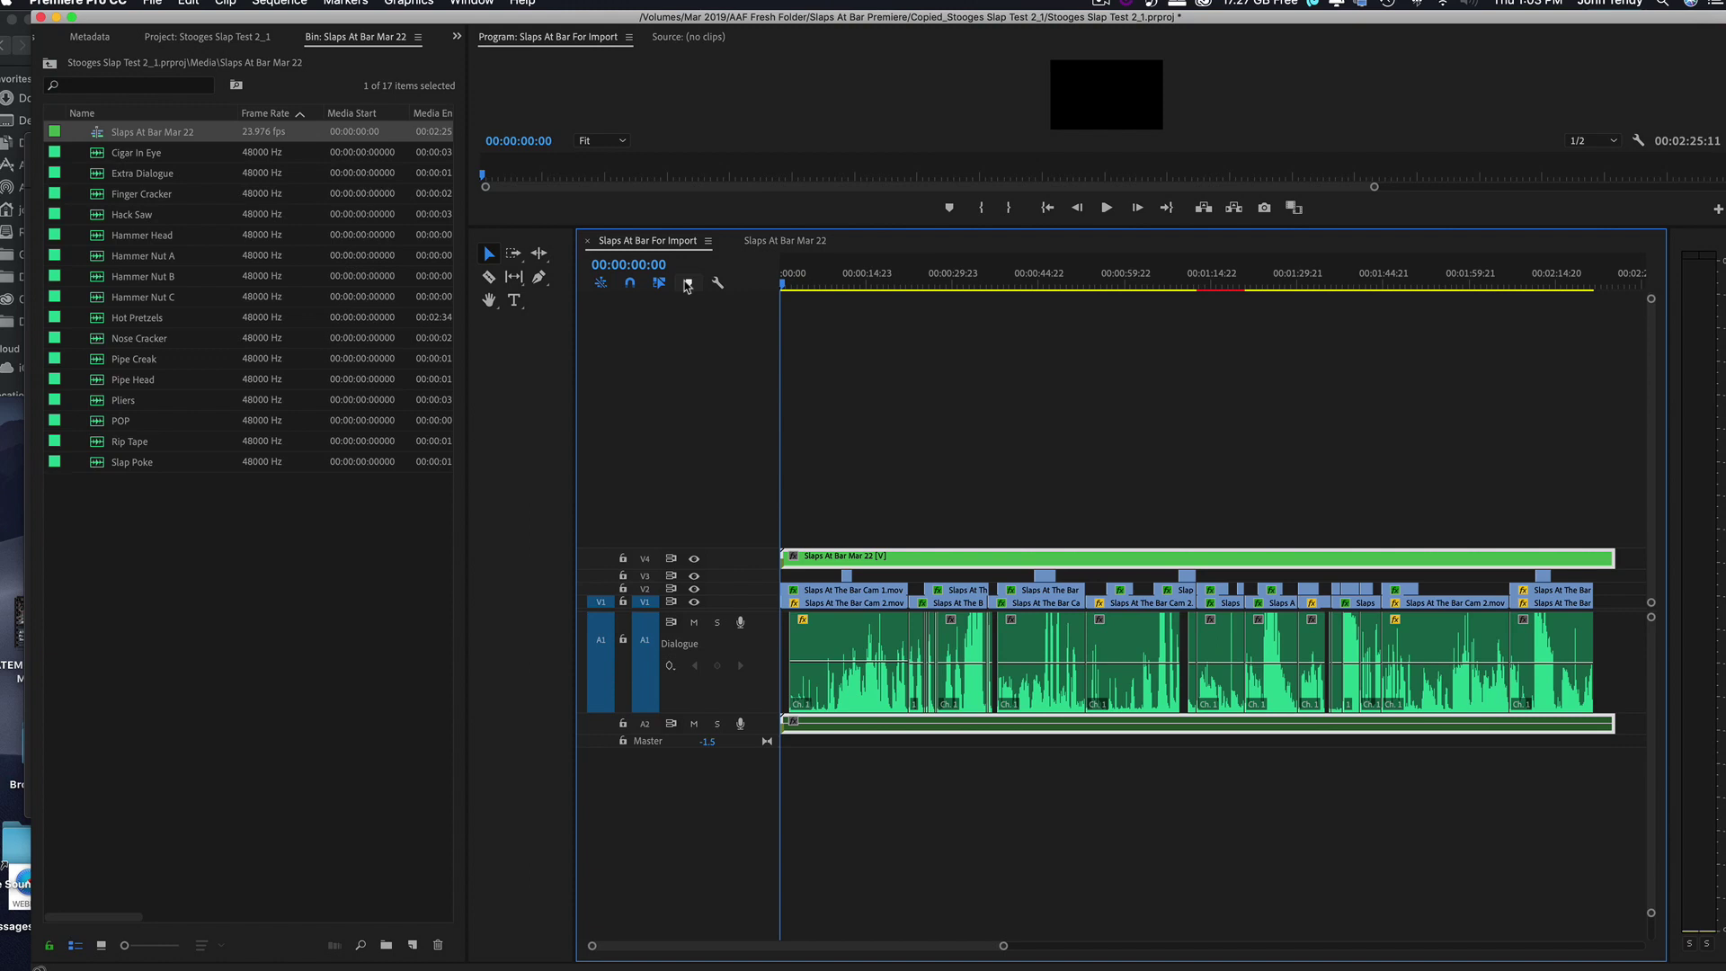
Play the sequence opening with the Dialogue track muted, returning the playhead to the start
key(space)
click(694, 622)
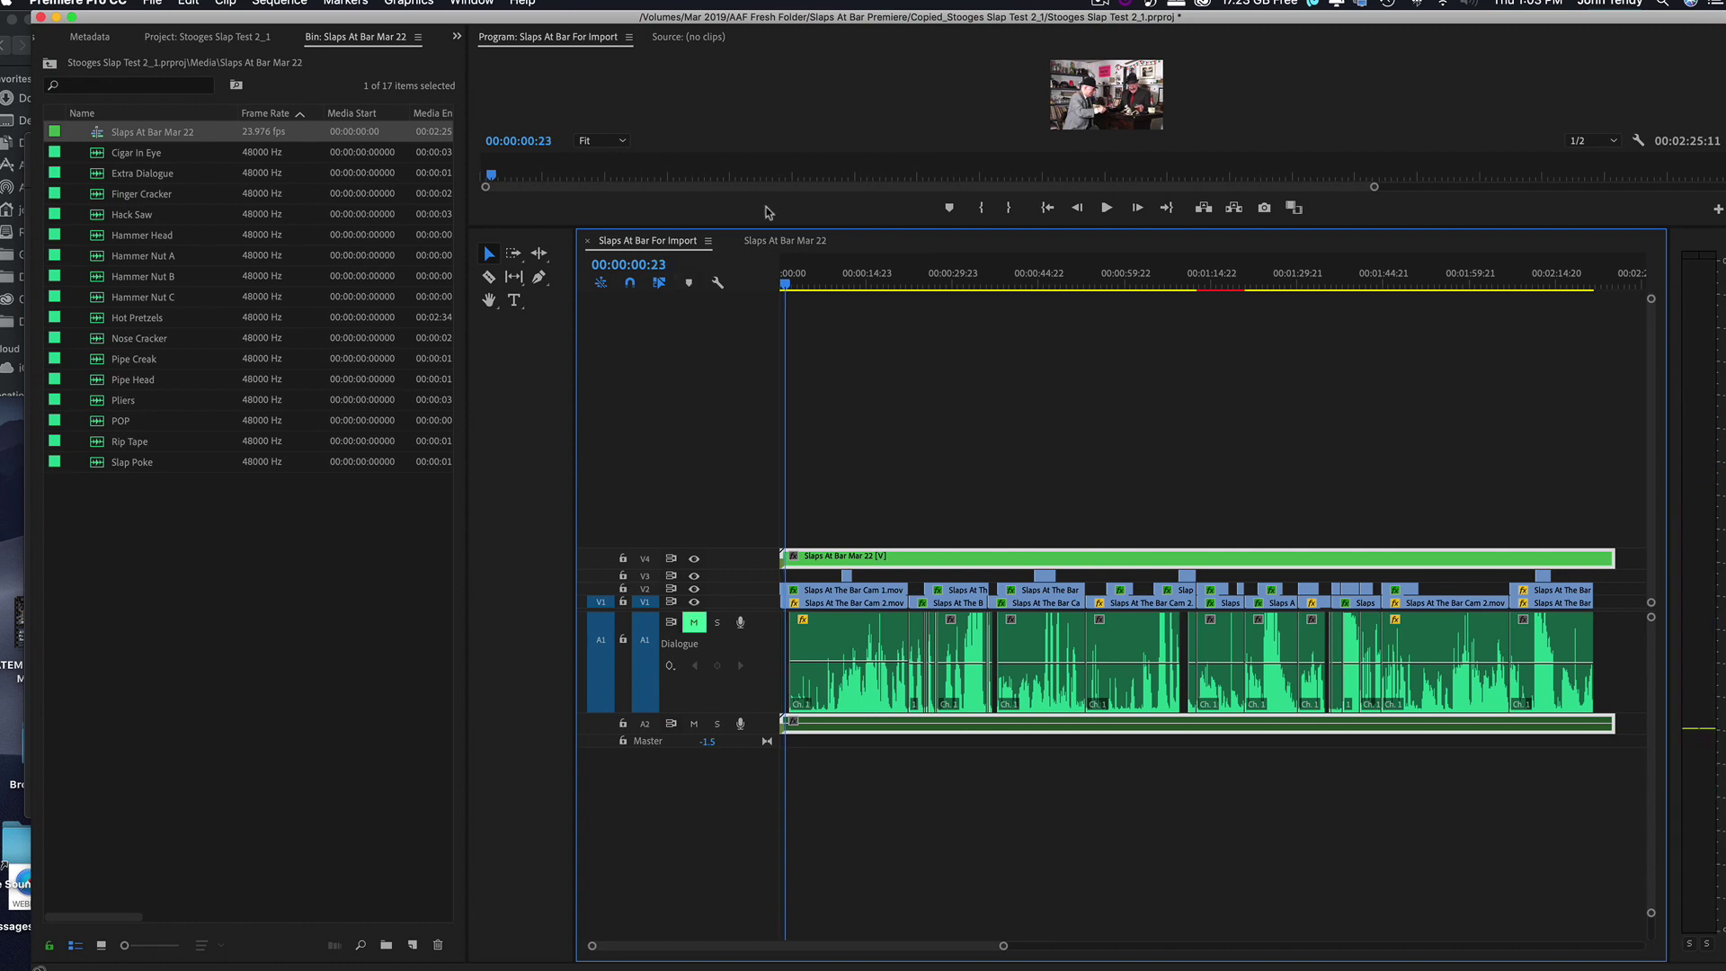
click(782, 286)
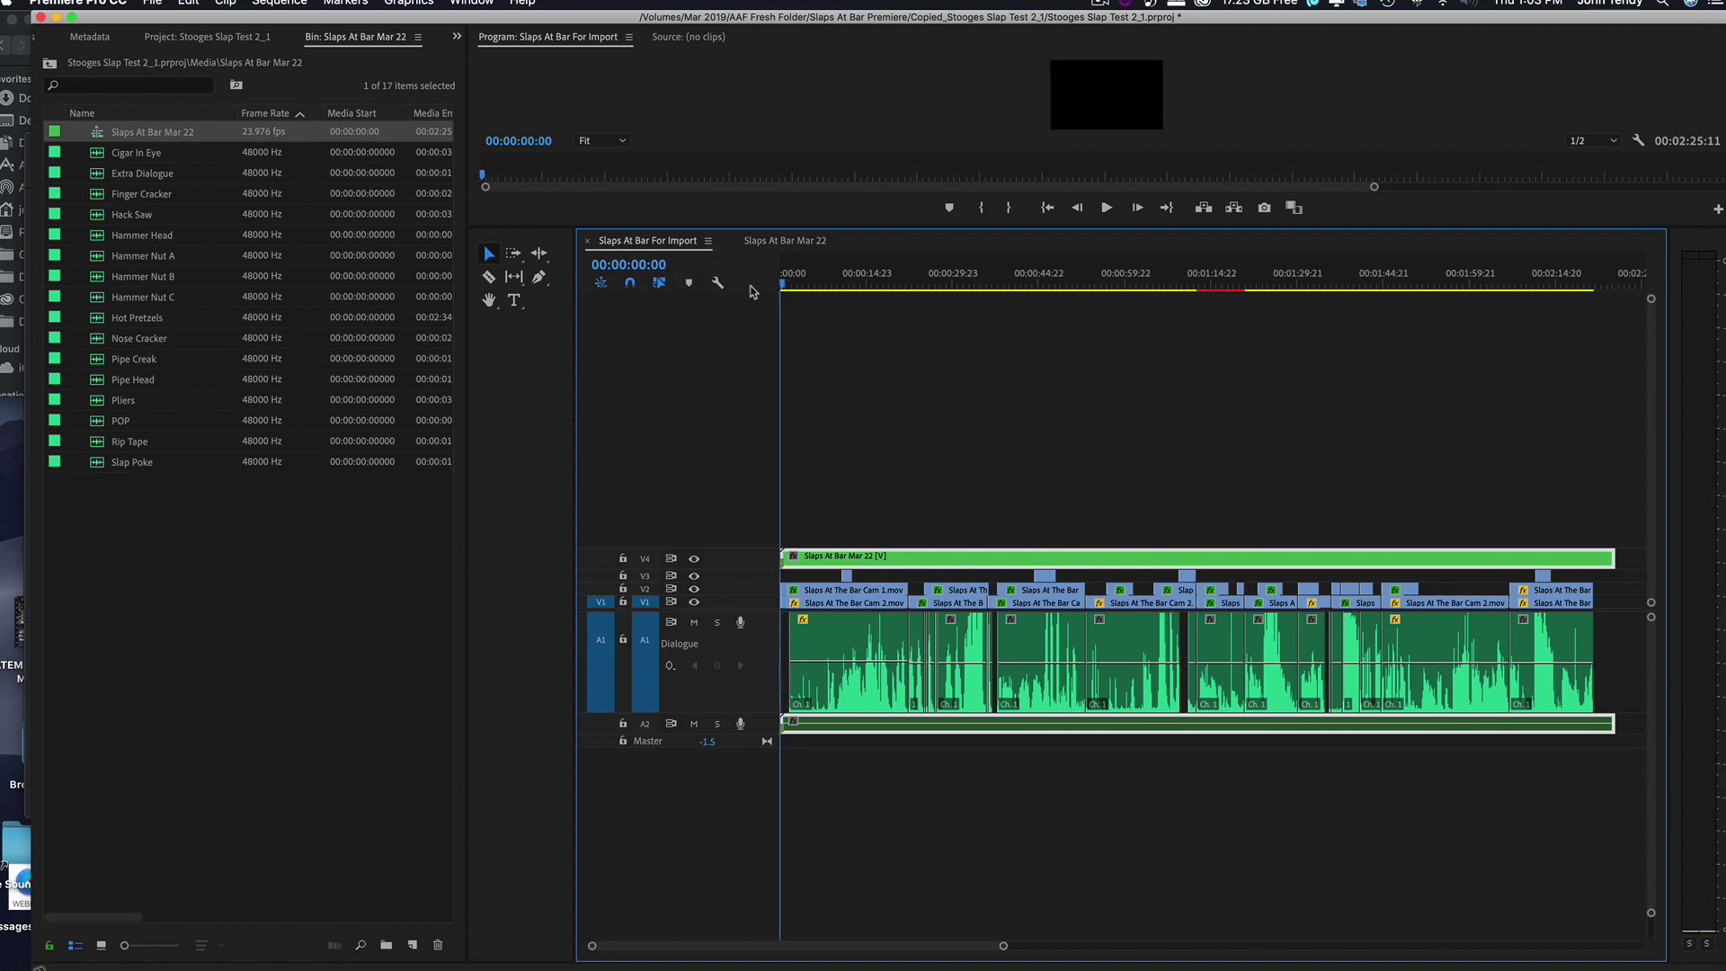
key(space)
scroll(906, 354, up, 6)
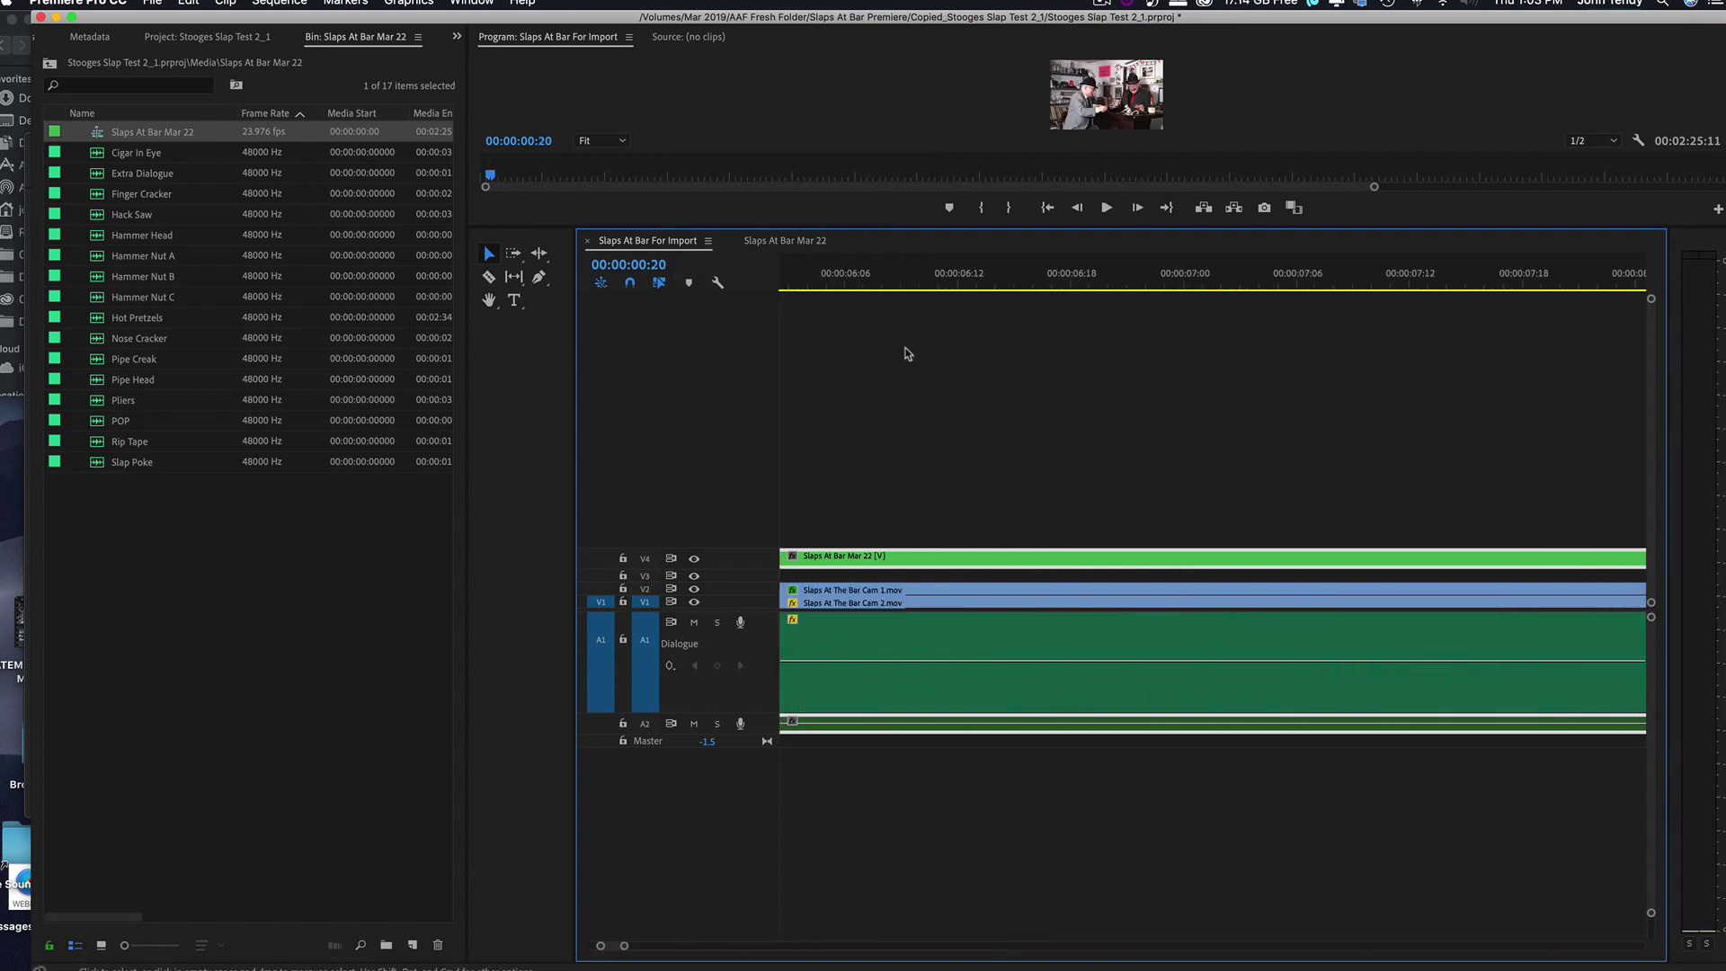
click(782, 285)
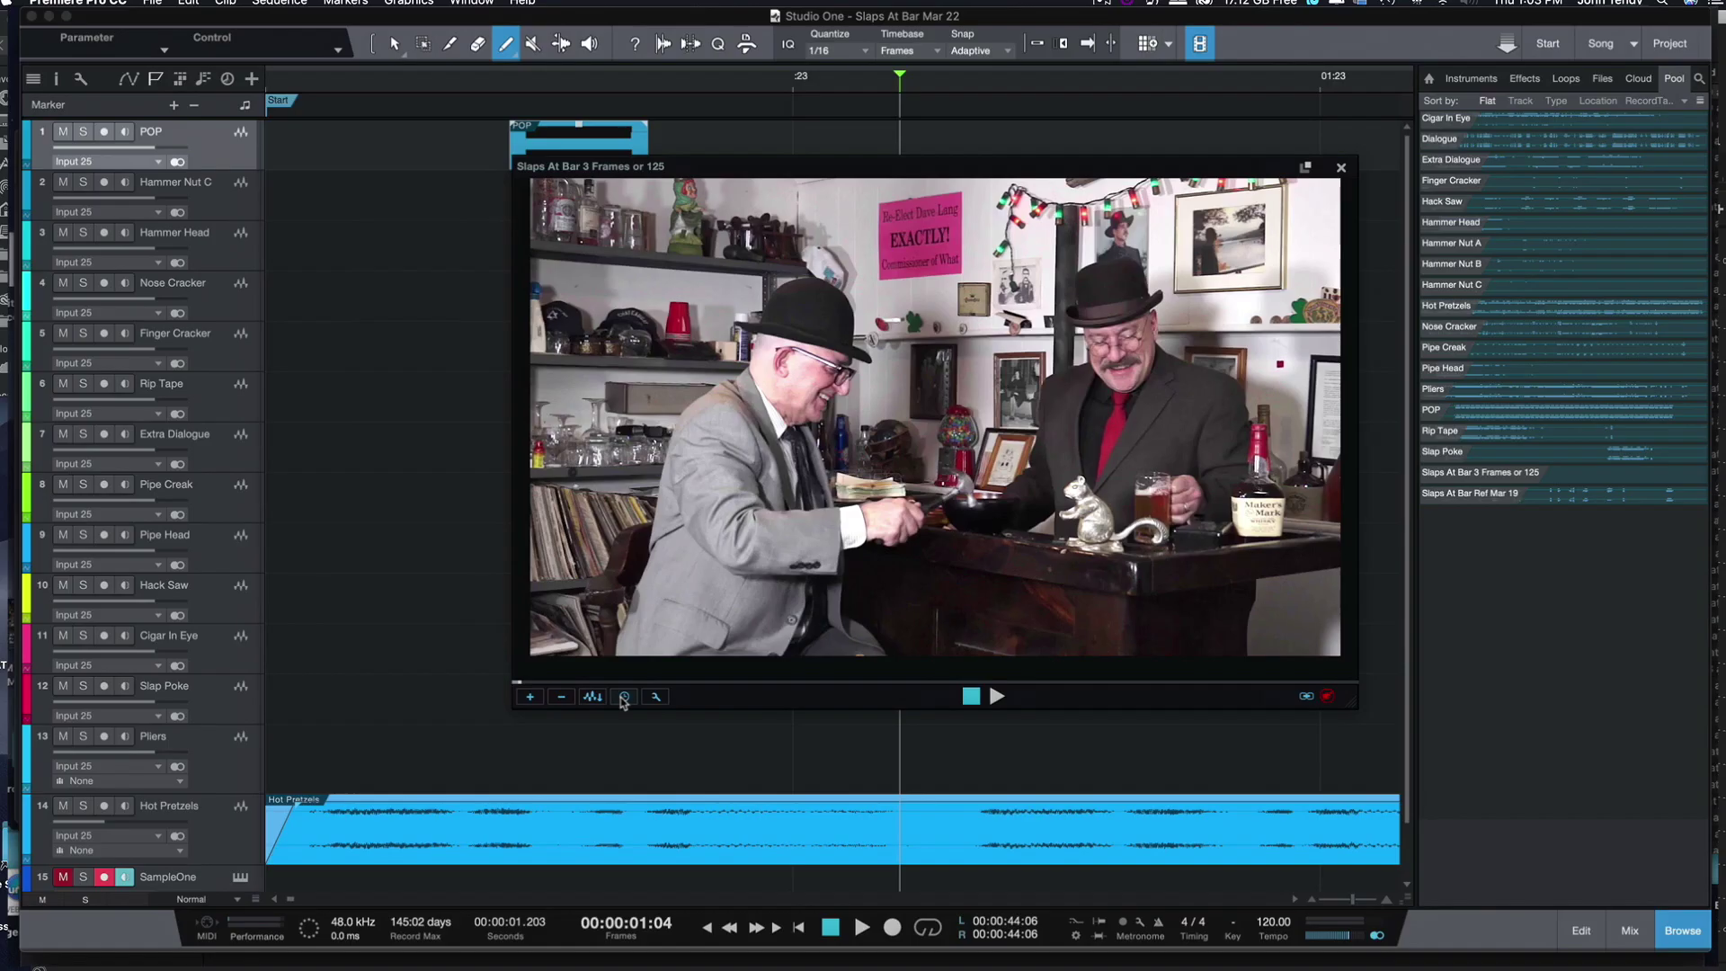
Confirm the three-frame video offset in Studio One and zoom in on the opening frames
click(624, 698)
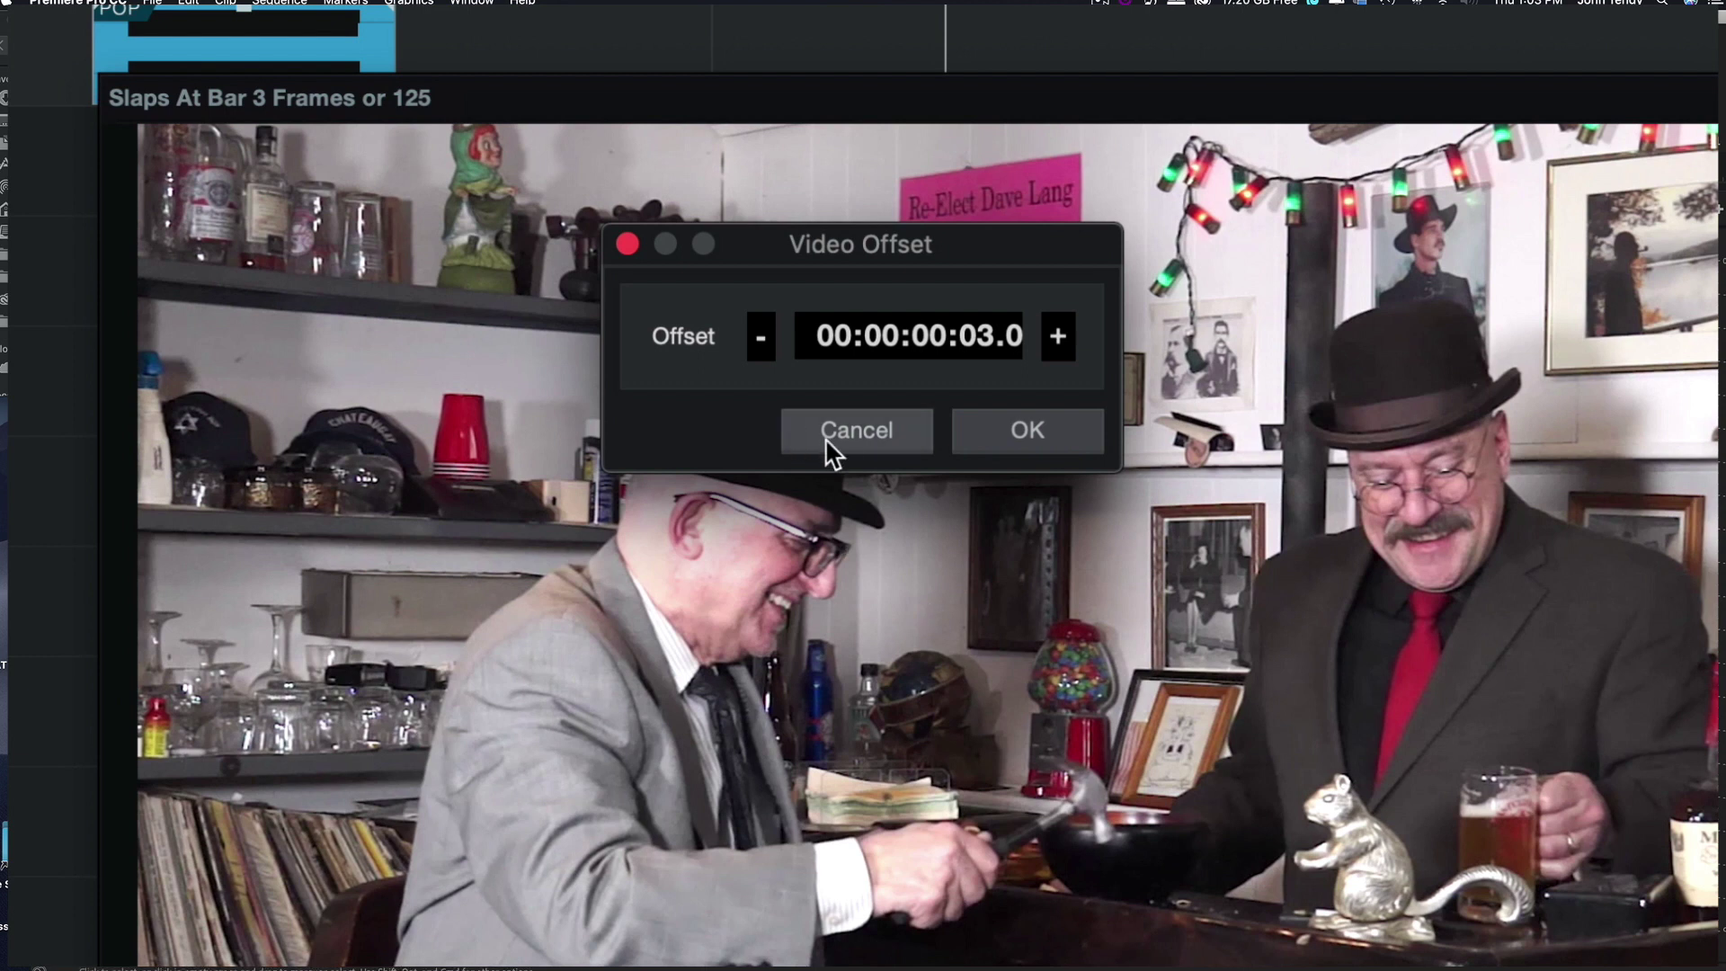
click(983, 435)
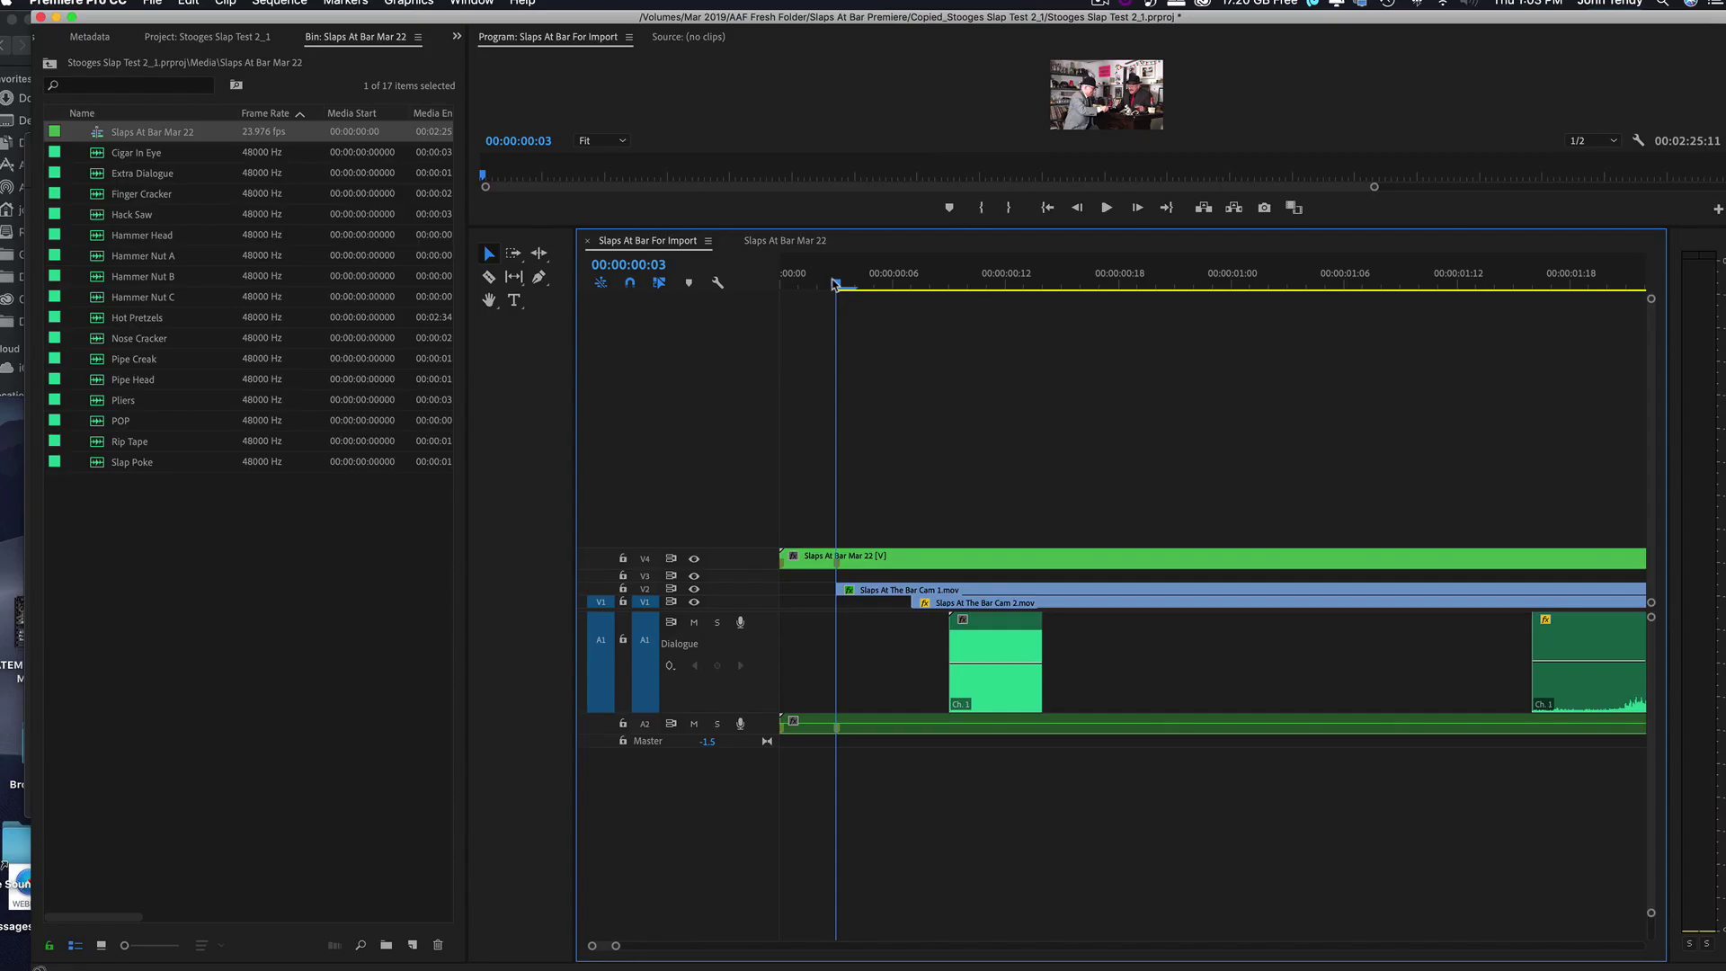
key(=)
key(=)
key(=)
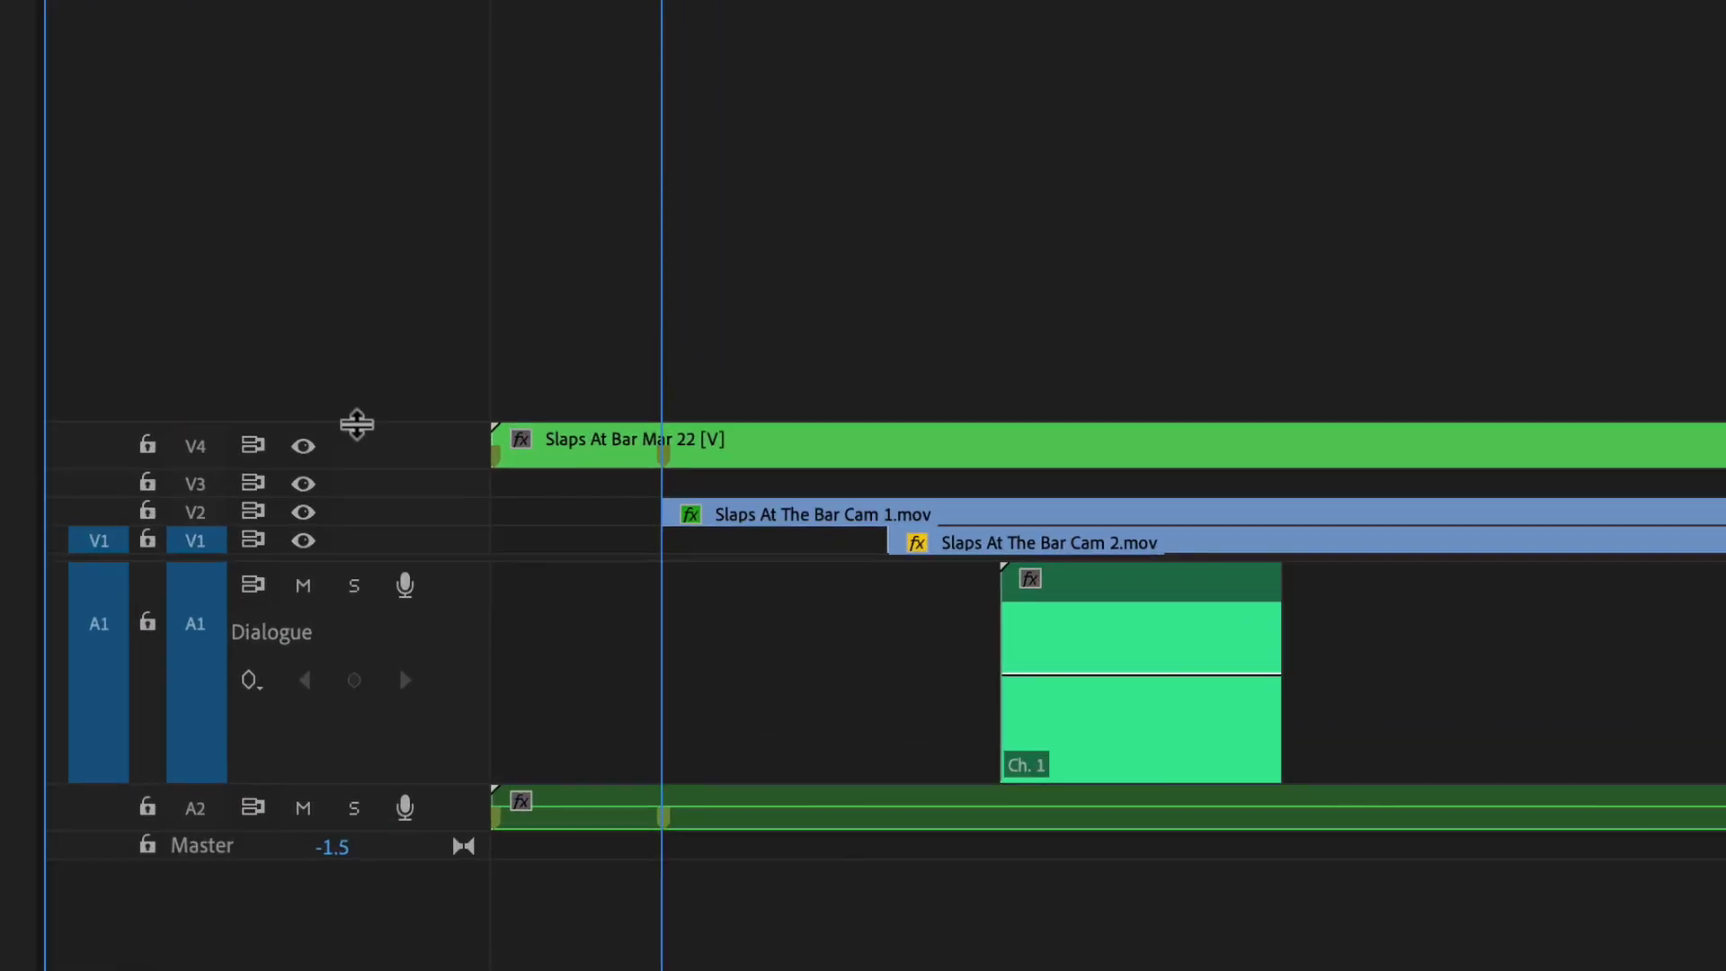
Make the V4 track taller and park the playhead at 00:00:00:03
drag(356, 428, 327, 104)
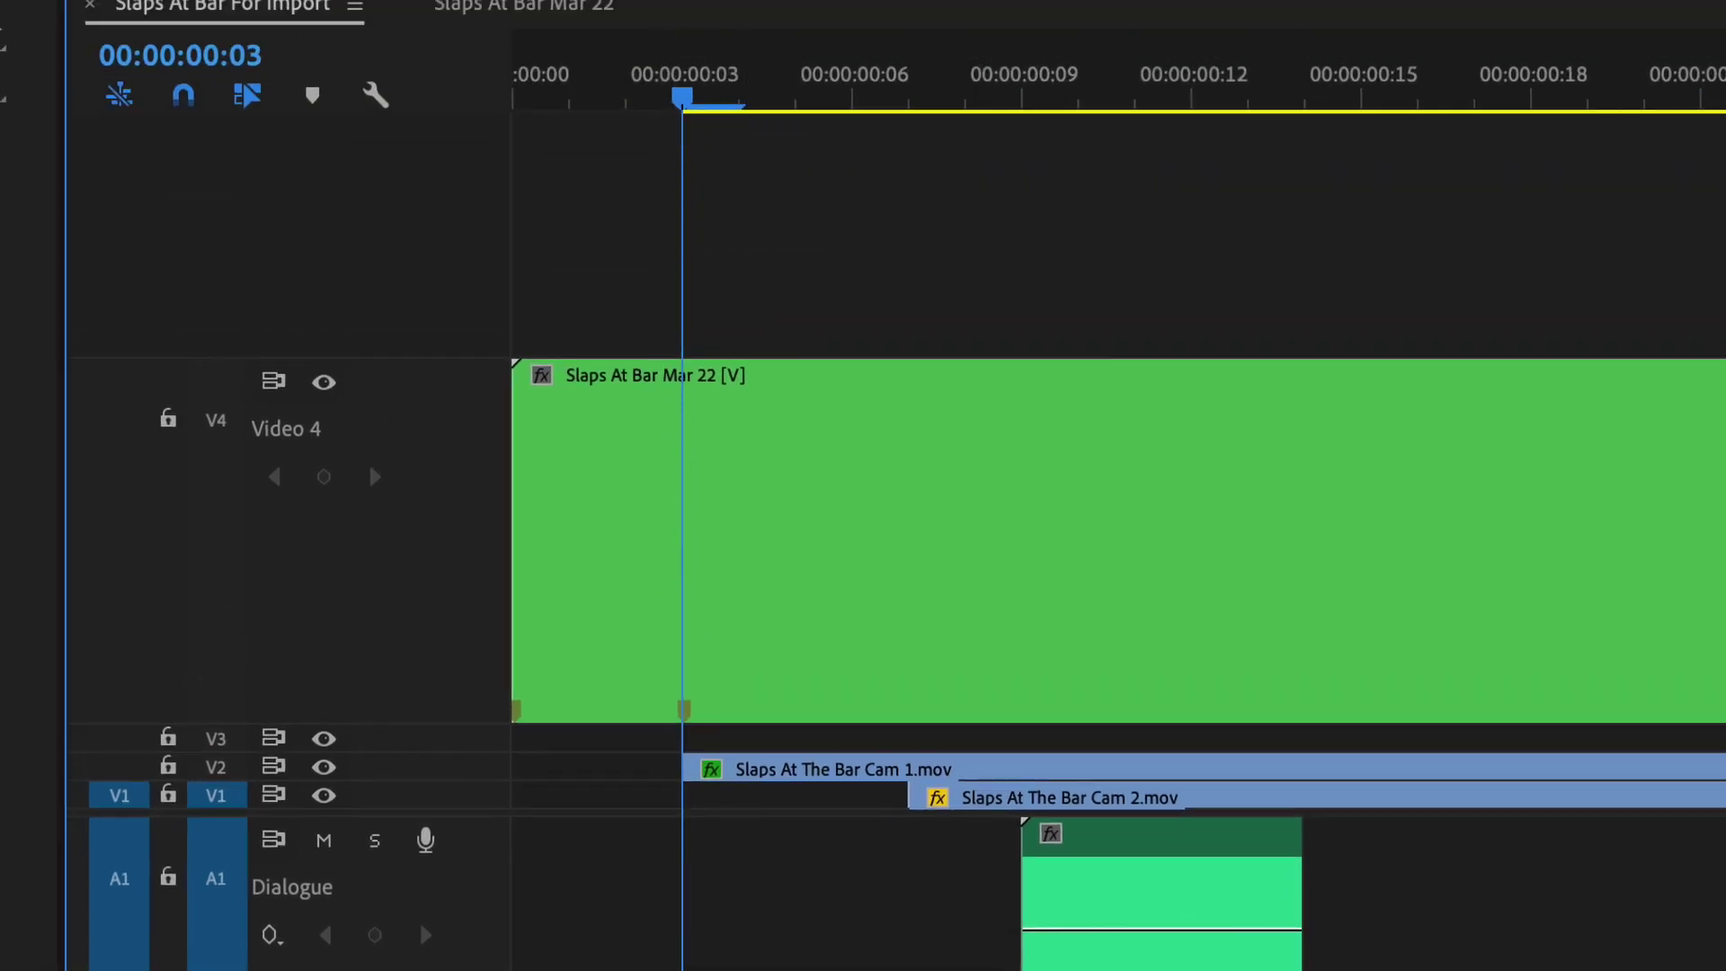
key(Left)
key(Left)
key(Left)
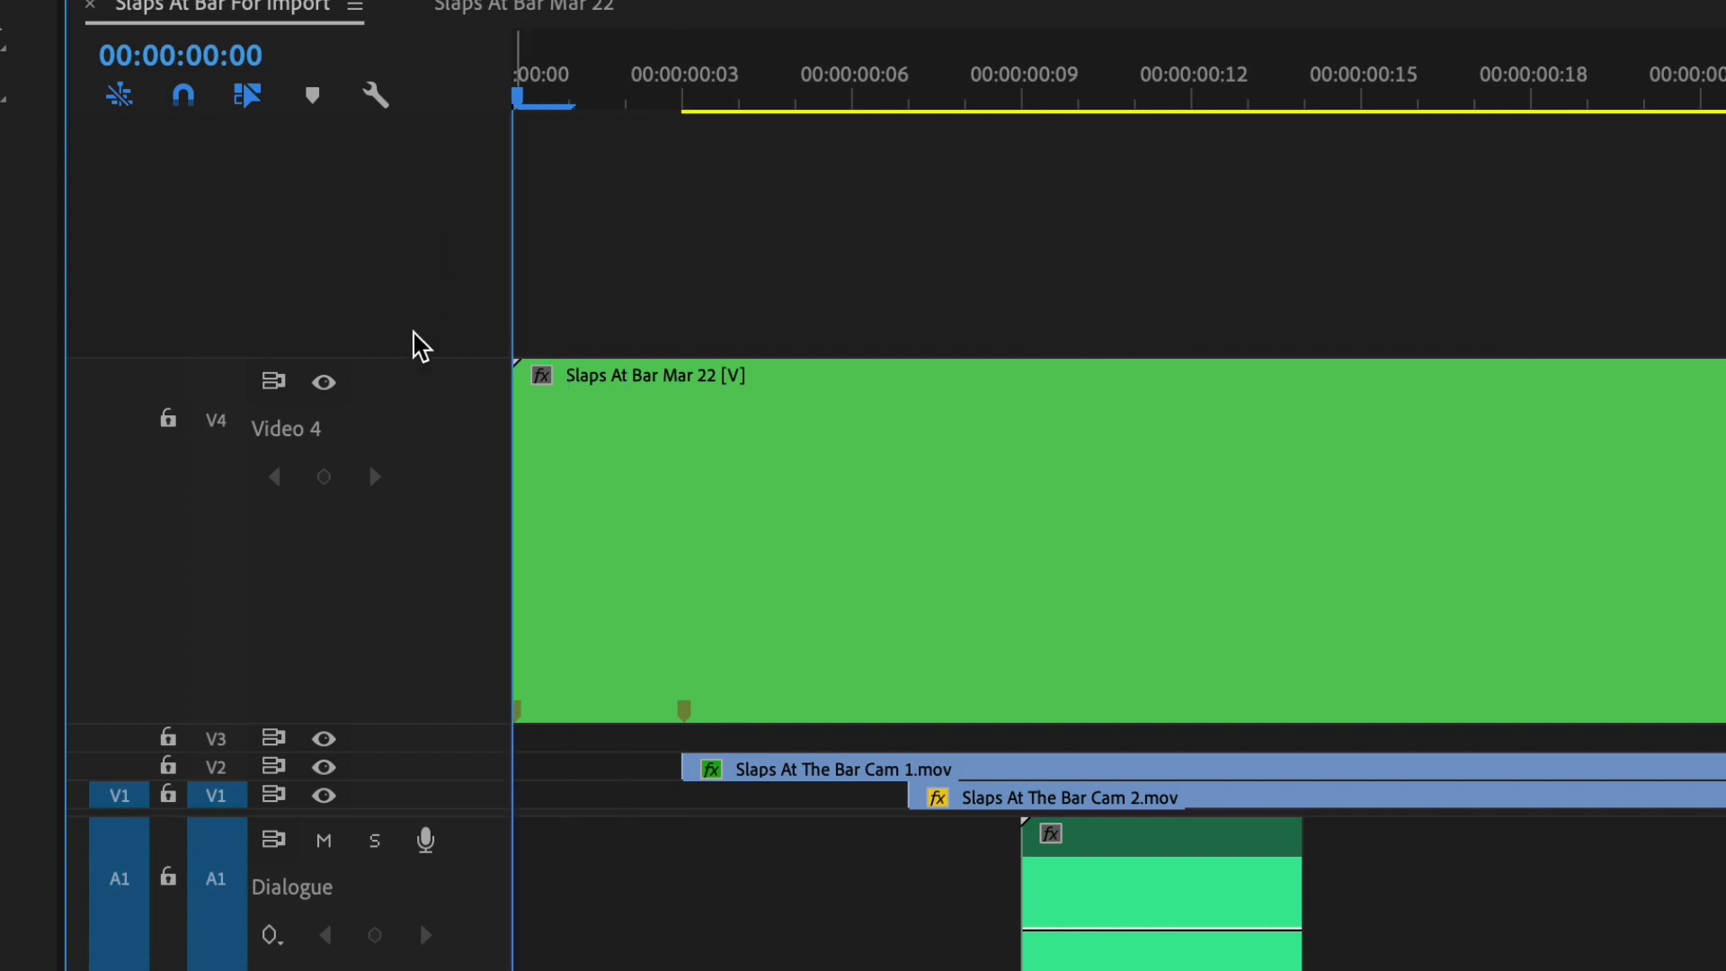
key(Right)
key(Right)
key(Right)
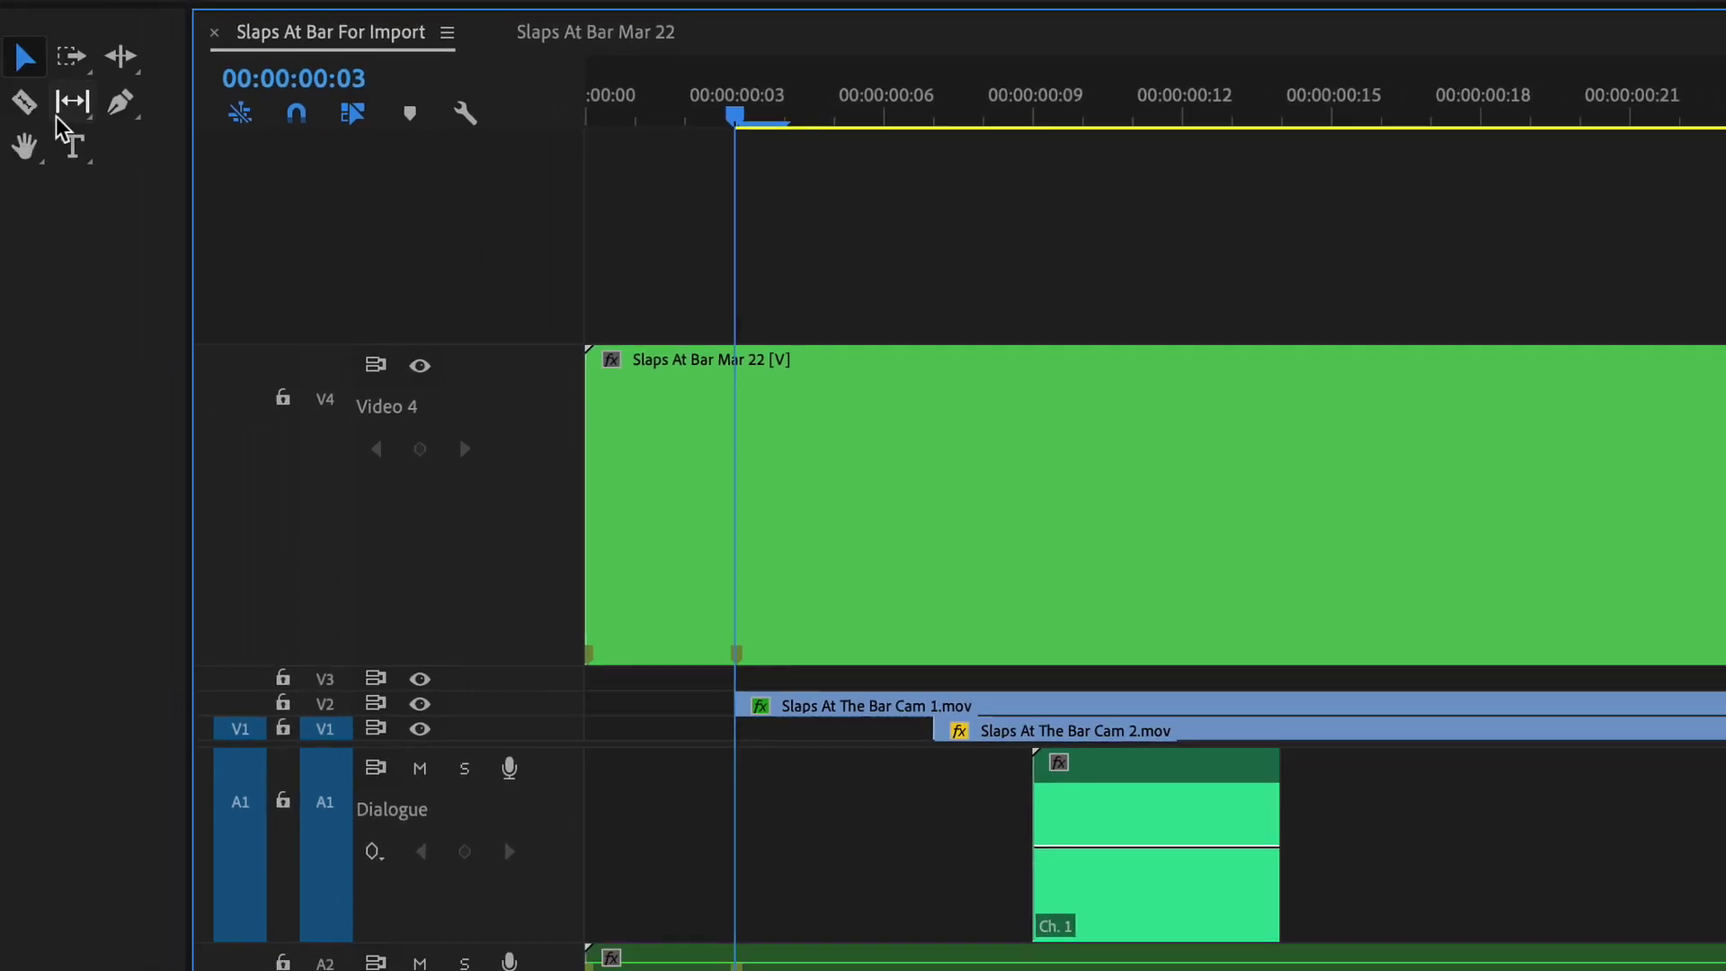
Razor the nested clip at 00:00:00:03, delete the three-frame head, and slide it back to the start
click(25, 105)
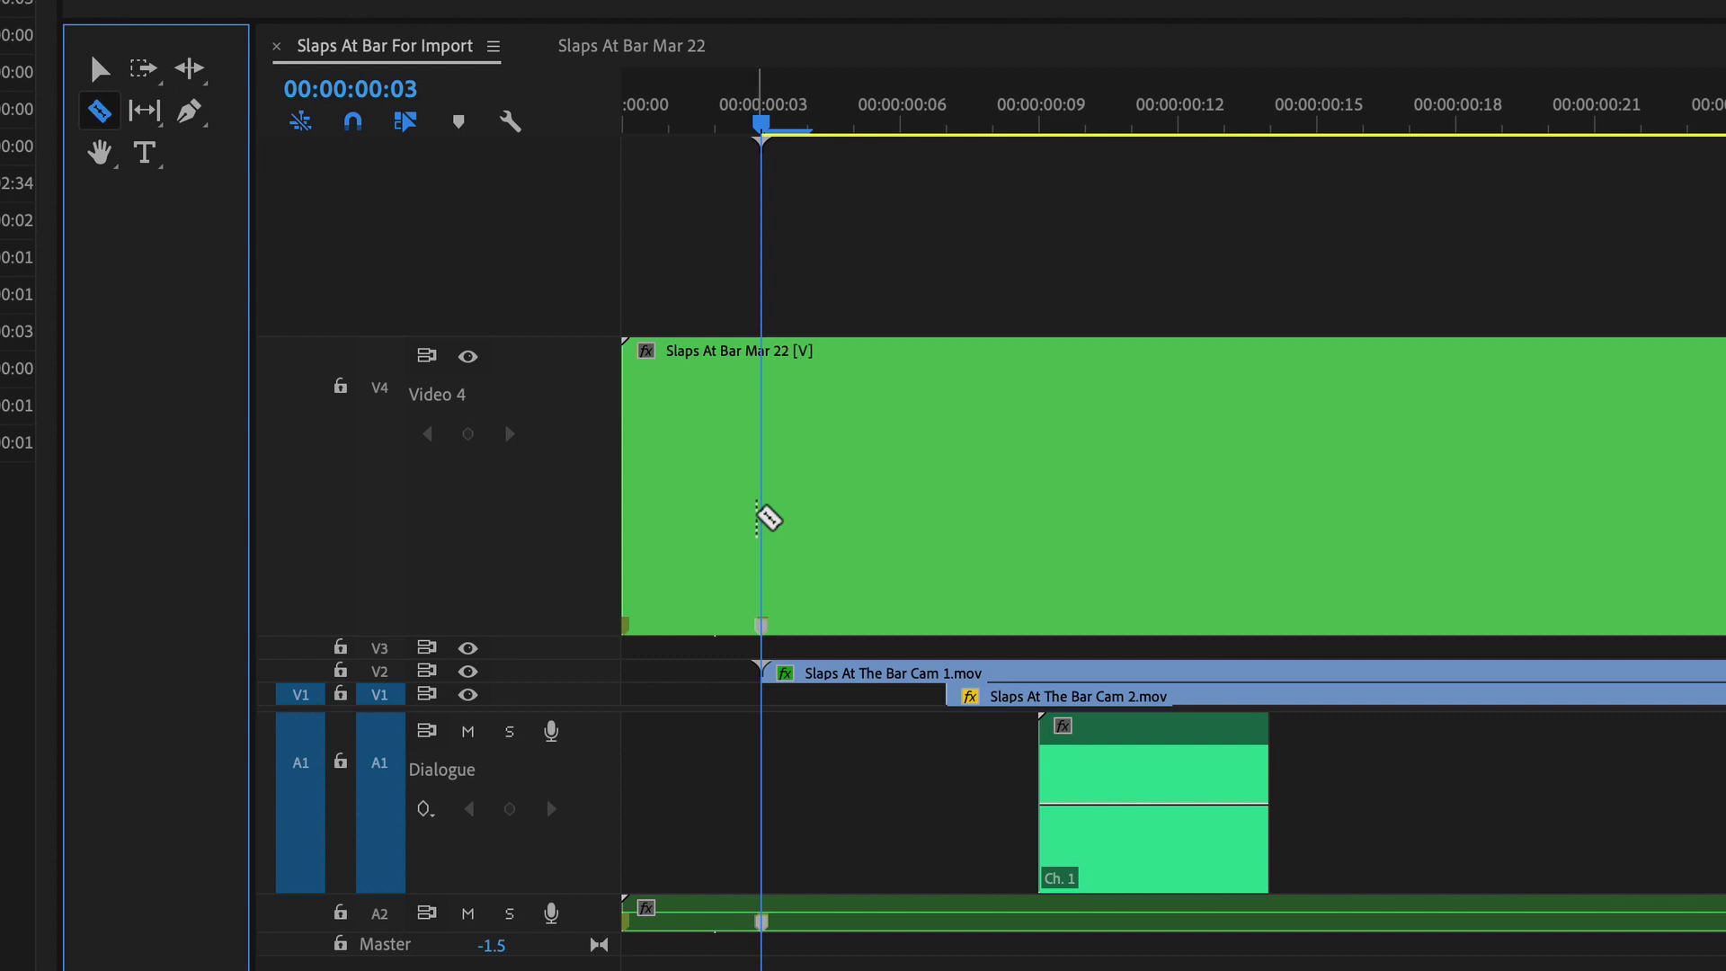
click(760, 517)
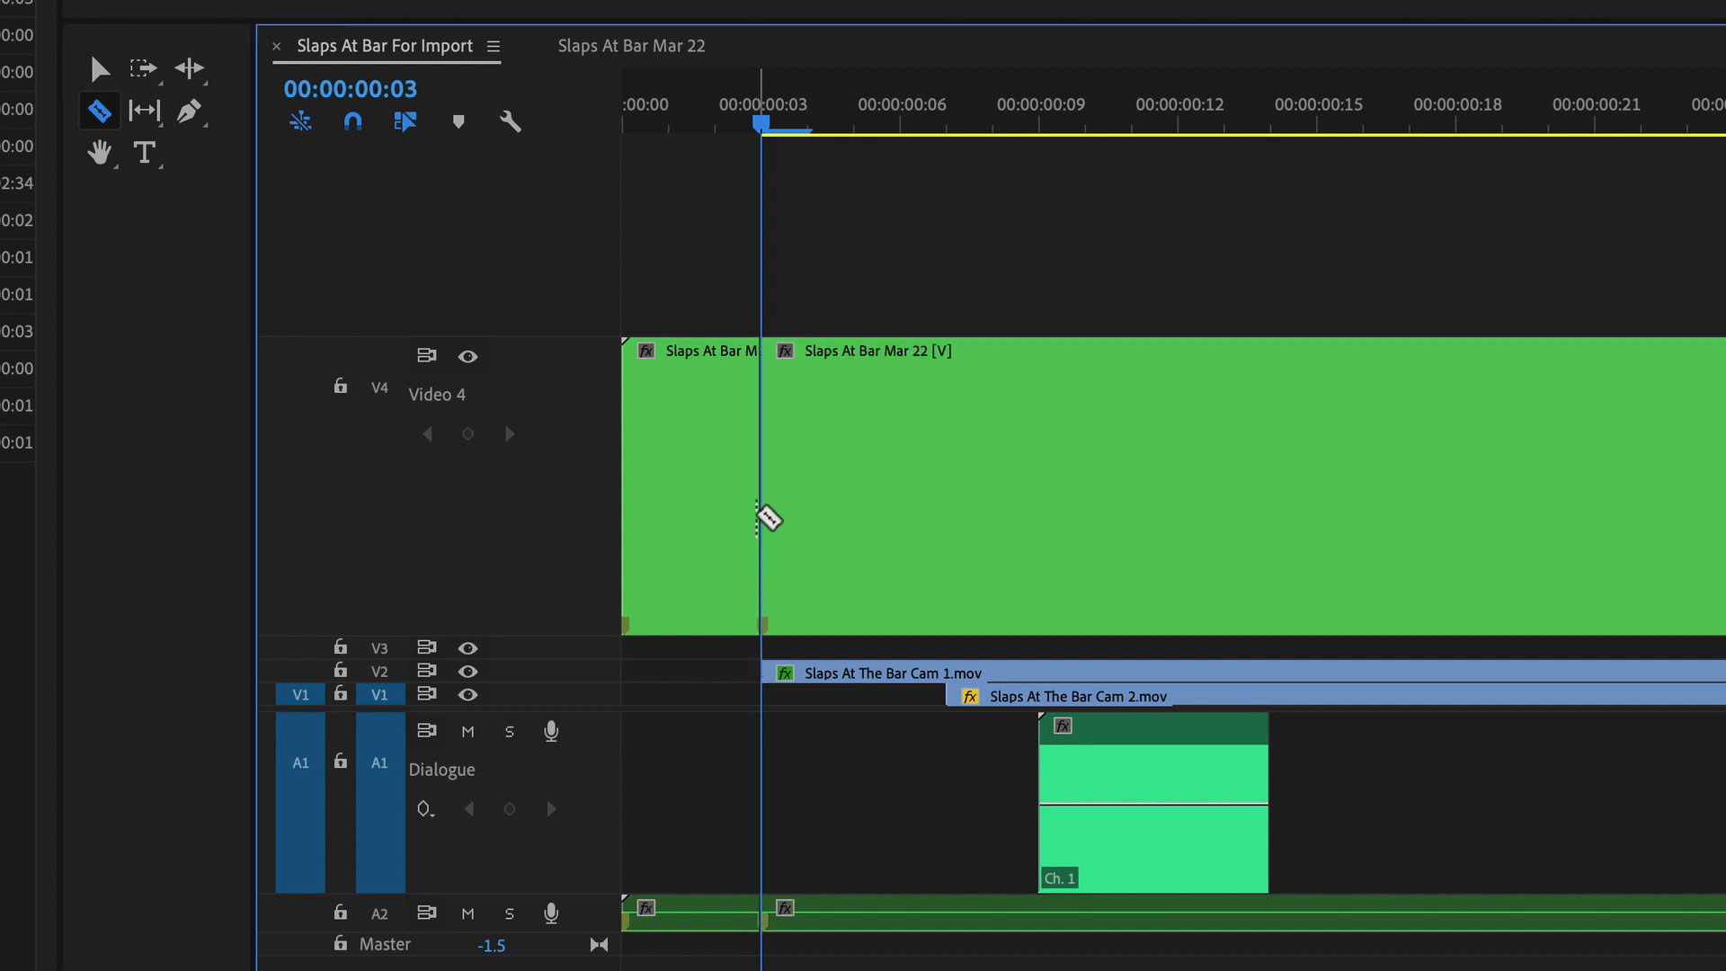
click(101, 76)
click(735, 493)
key(Delete)
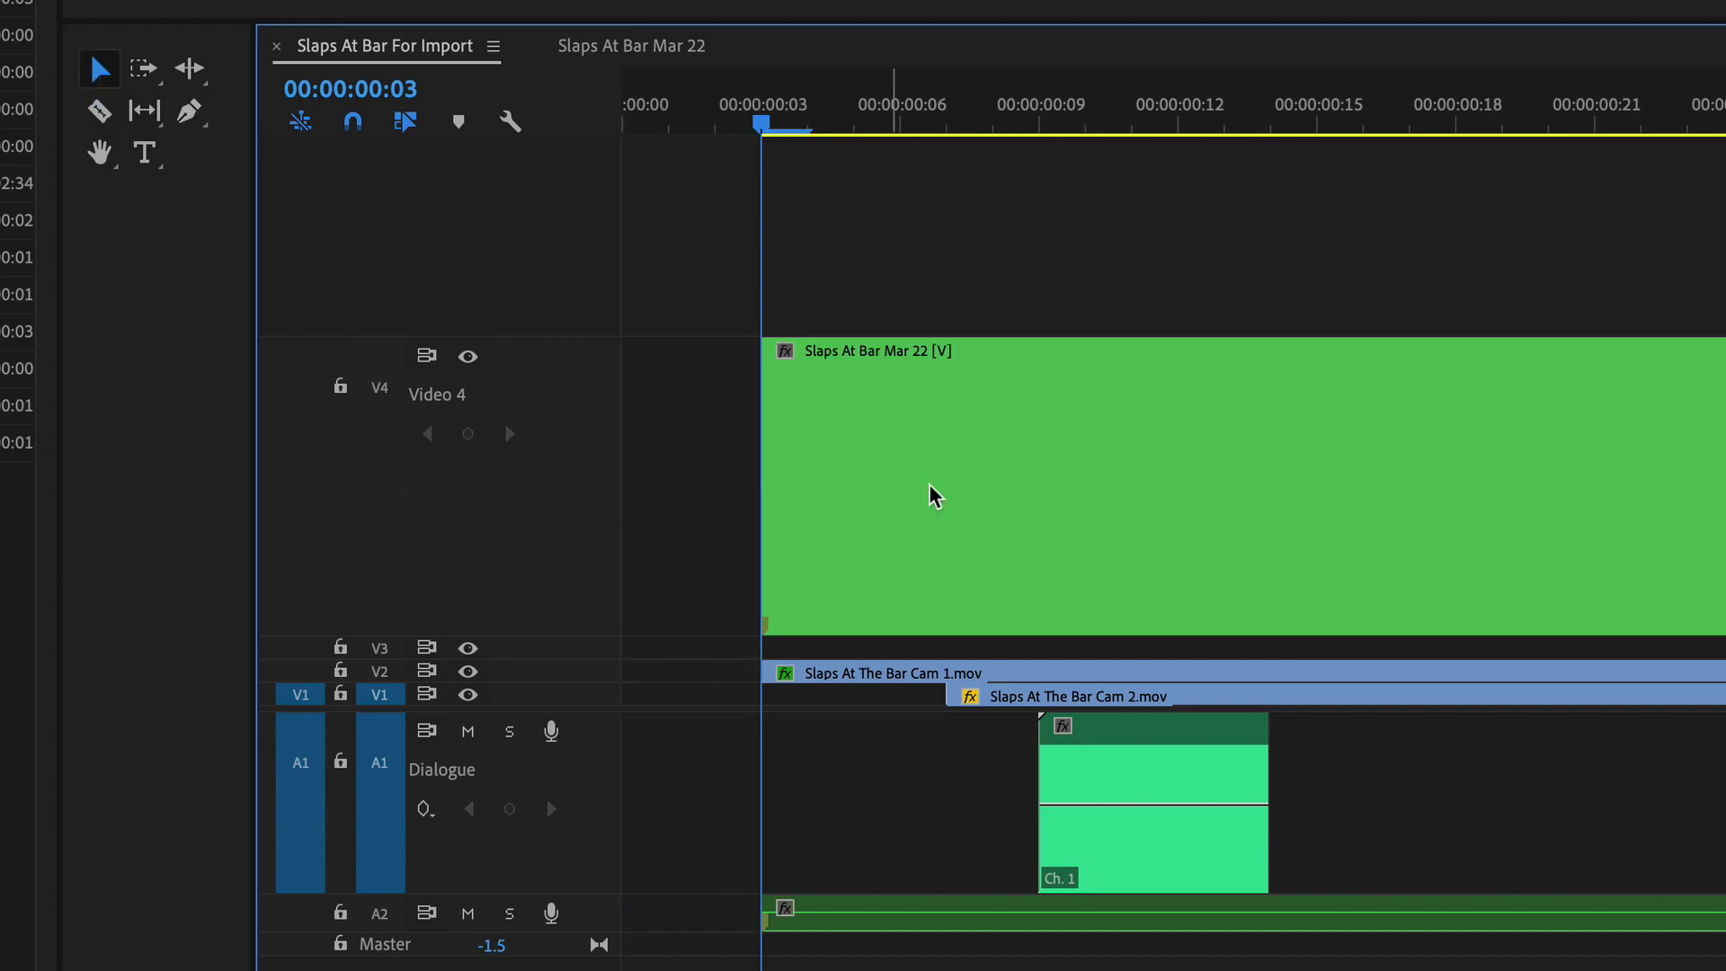
drag(952, 496, 792, 494)
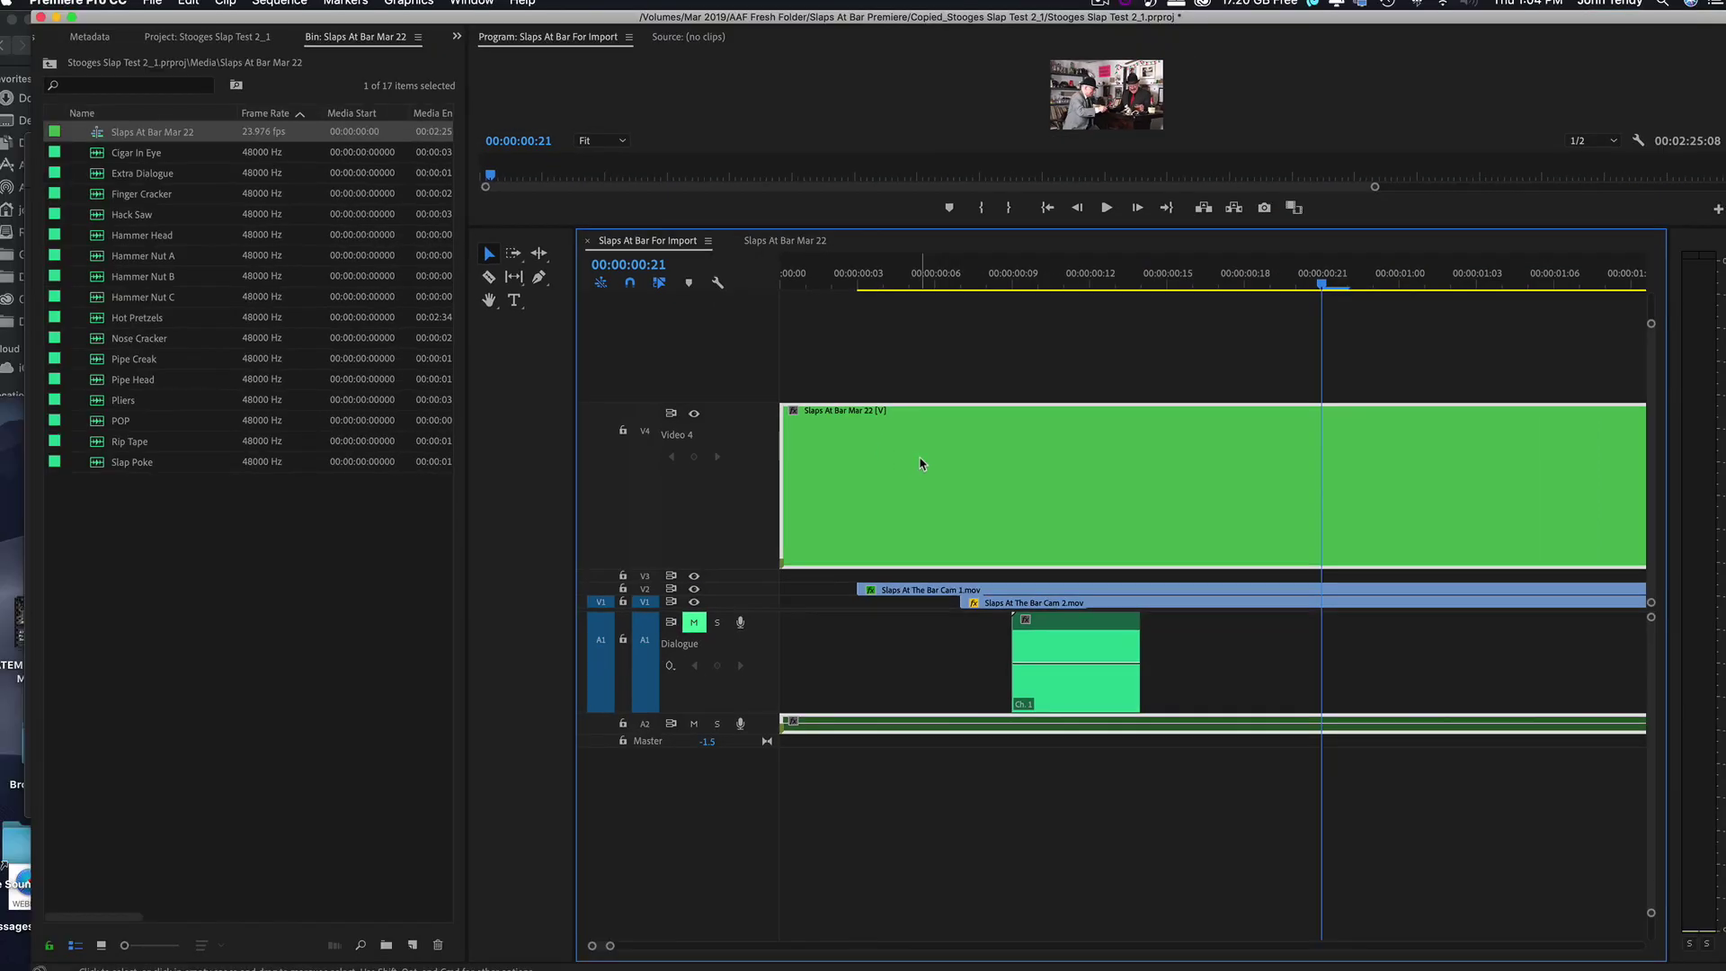
Zoom the timeline out to show the whole trimmed sequence
scroll(919, 463, down, 10)
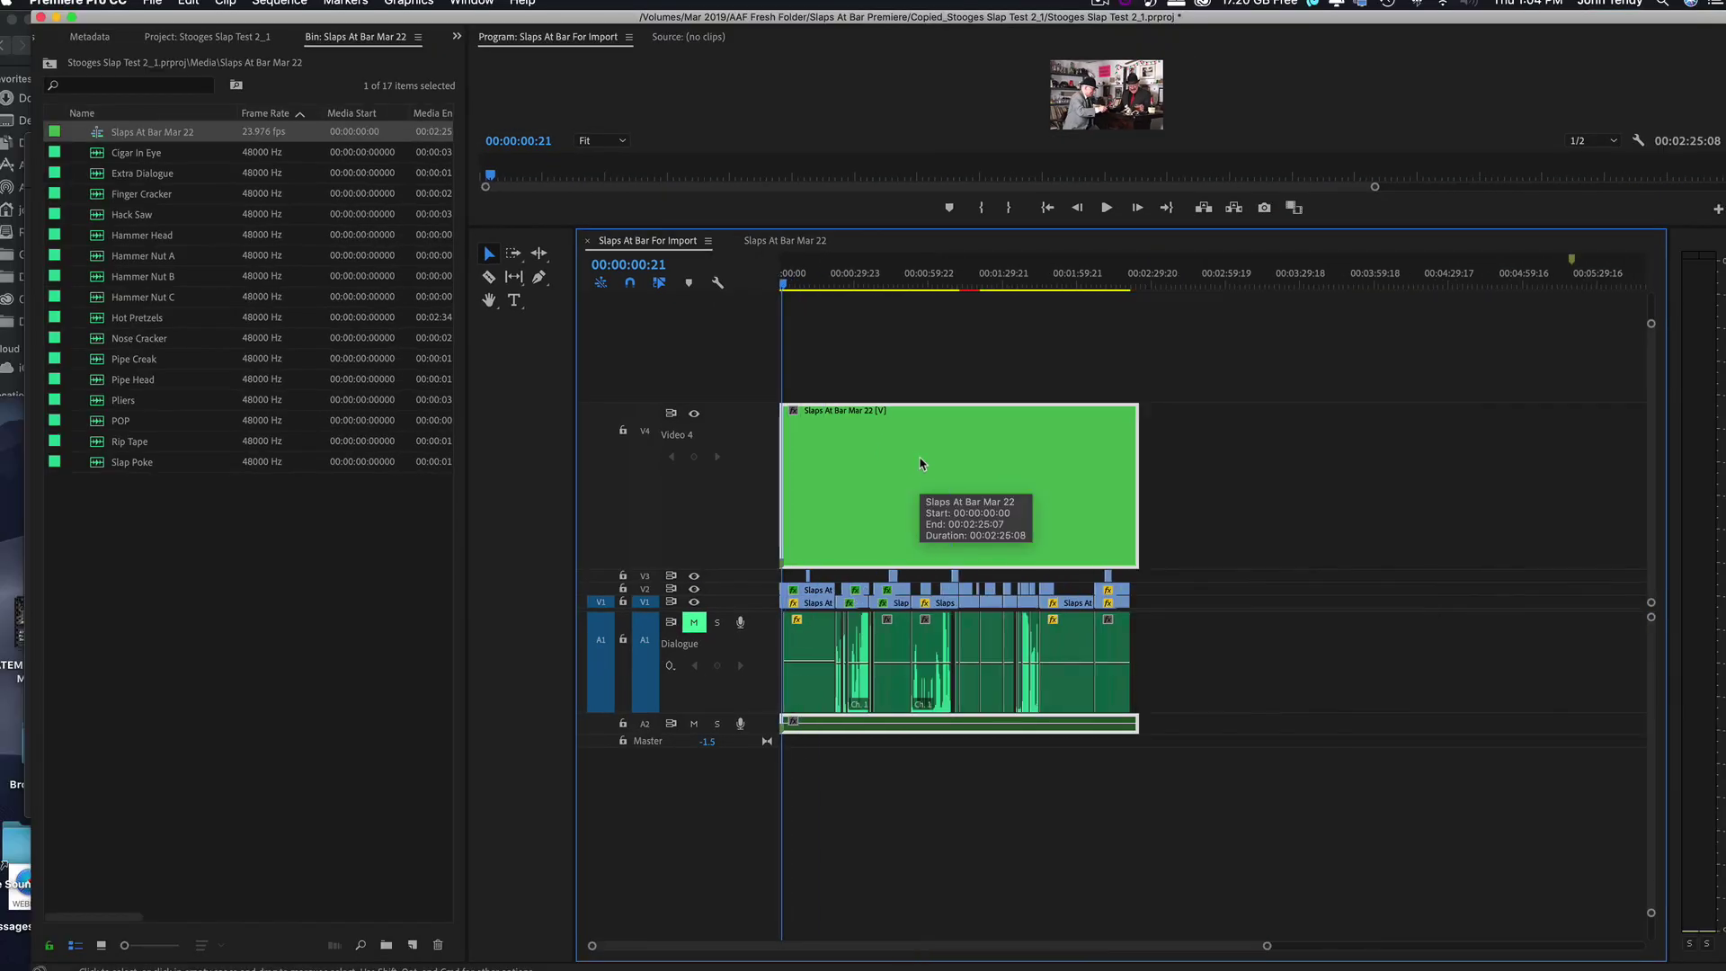